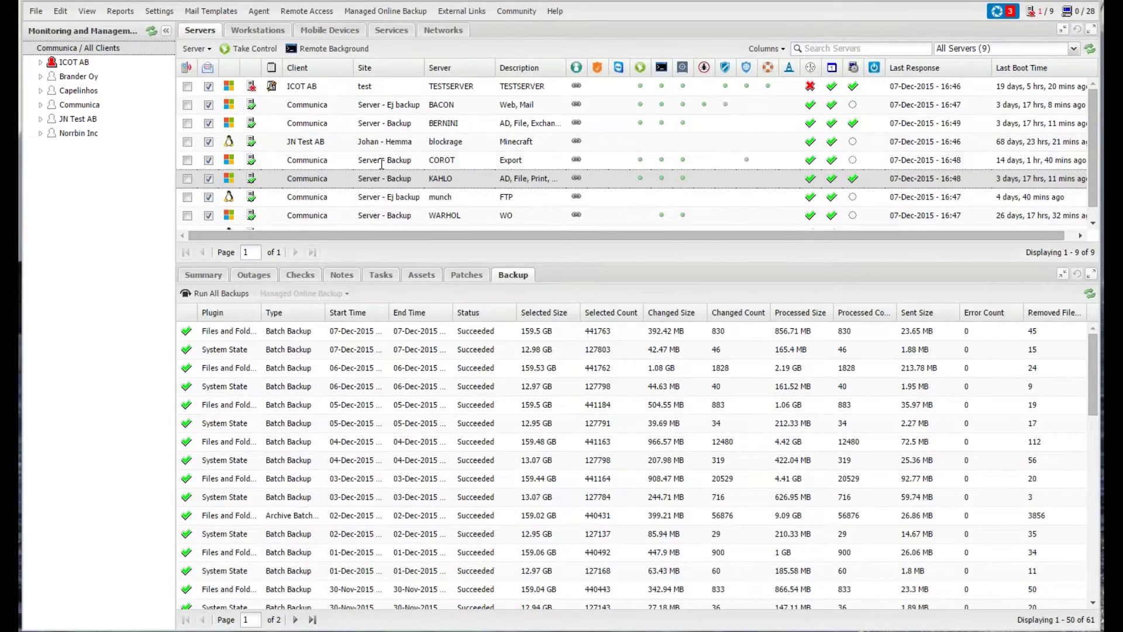
- Select the KAHLO server row to list its backup history in the Backup tab
left_click(413, 179)
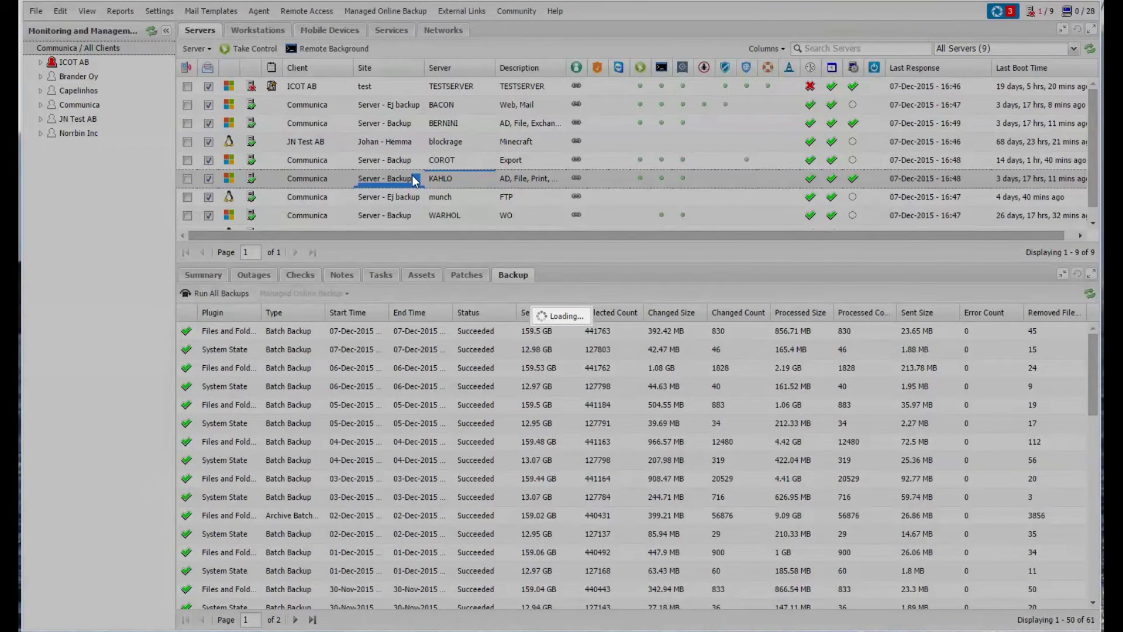
double_click(411, 175)
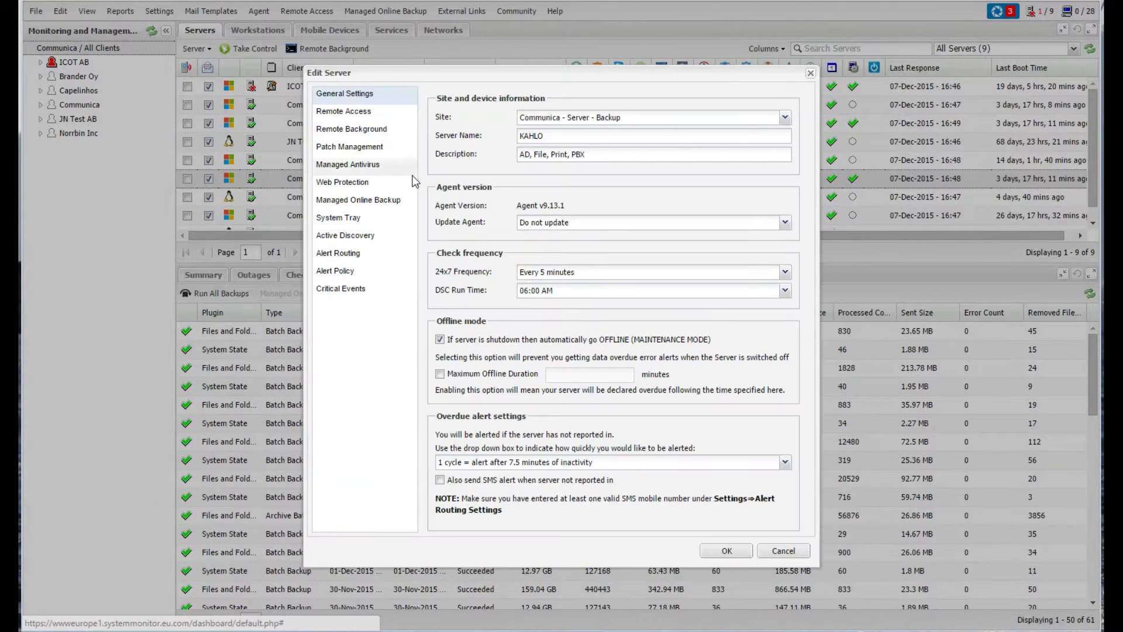
left_click(365, 113)
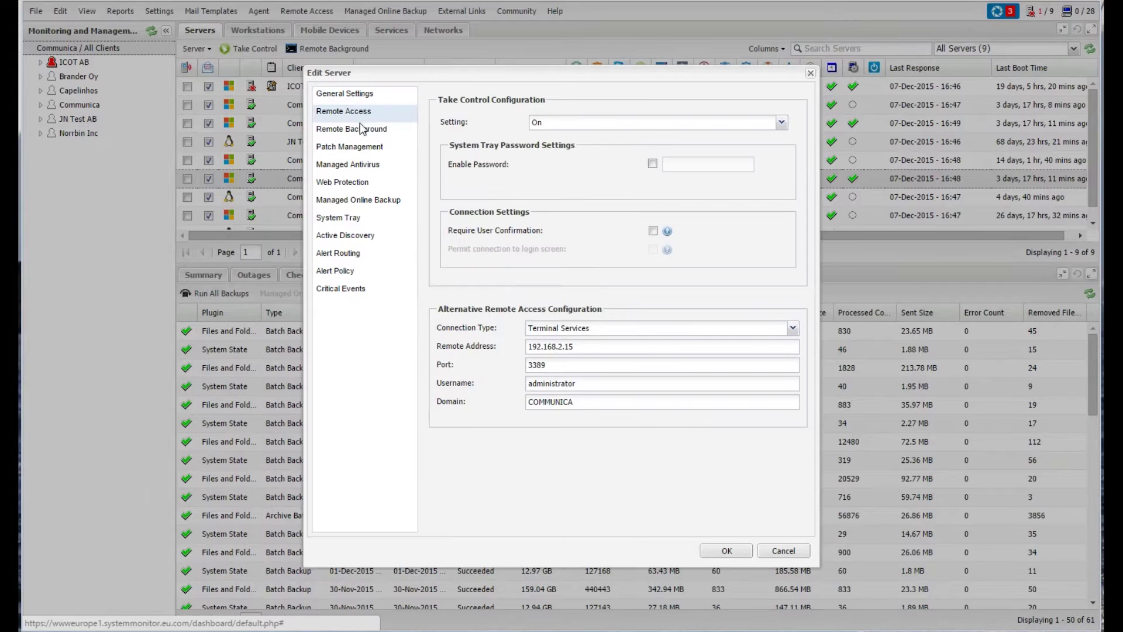
left_click(359, 128)
left_click(368, 151)
left_click(371, 165)
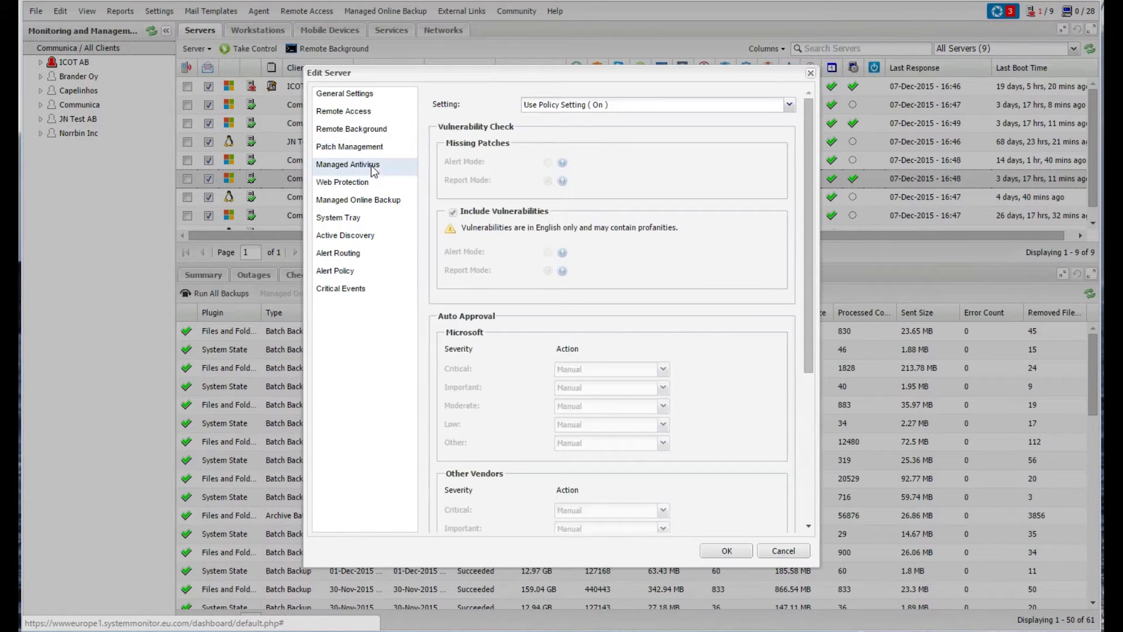
left_click(370, 185)
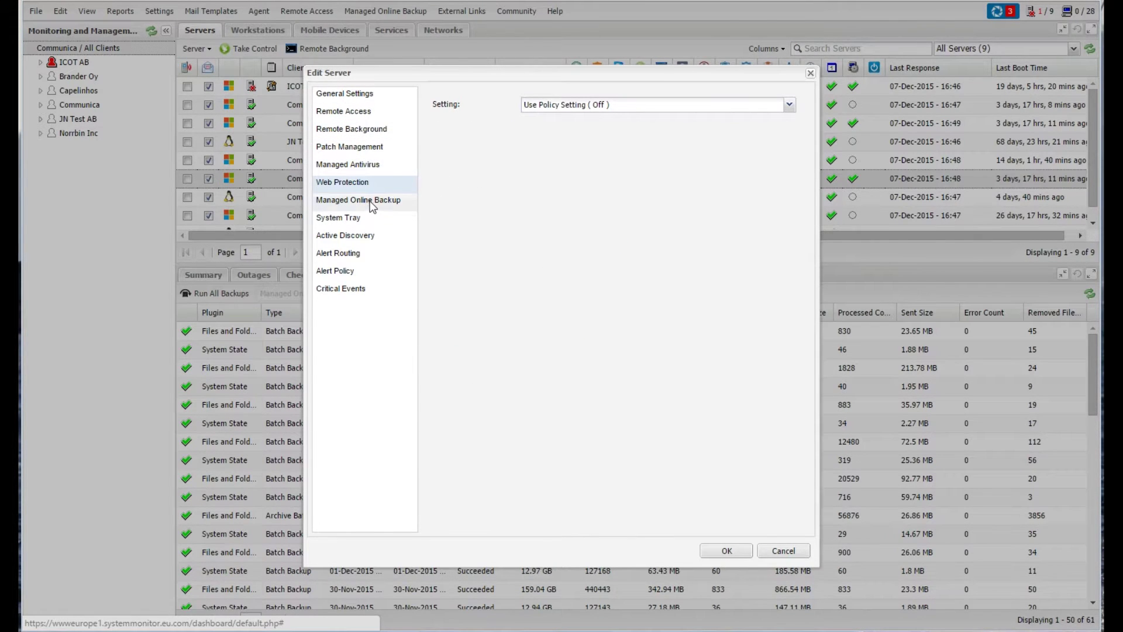
left_click(370, 201)
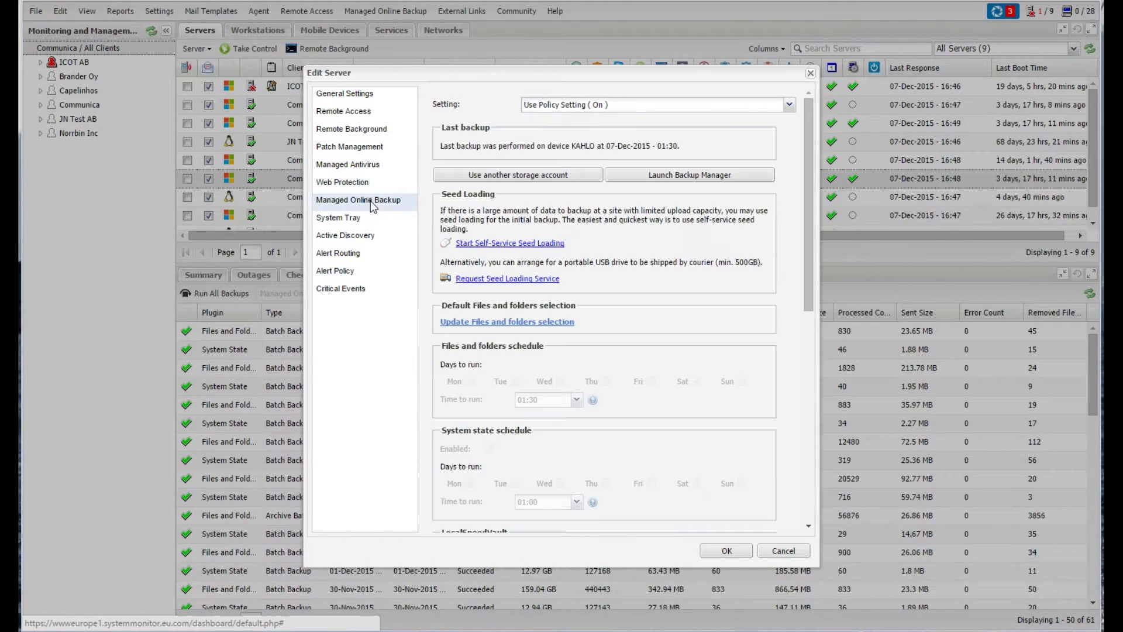
left_click(663, 111)
left_click(625, 127)
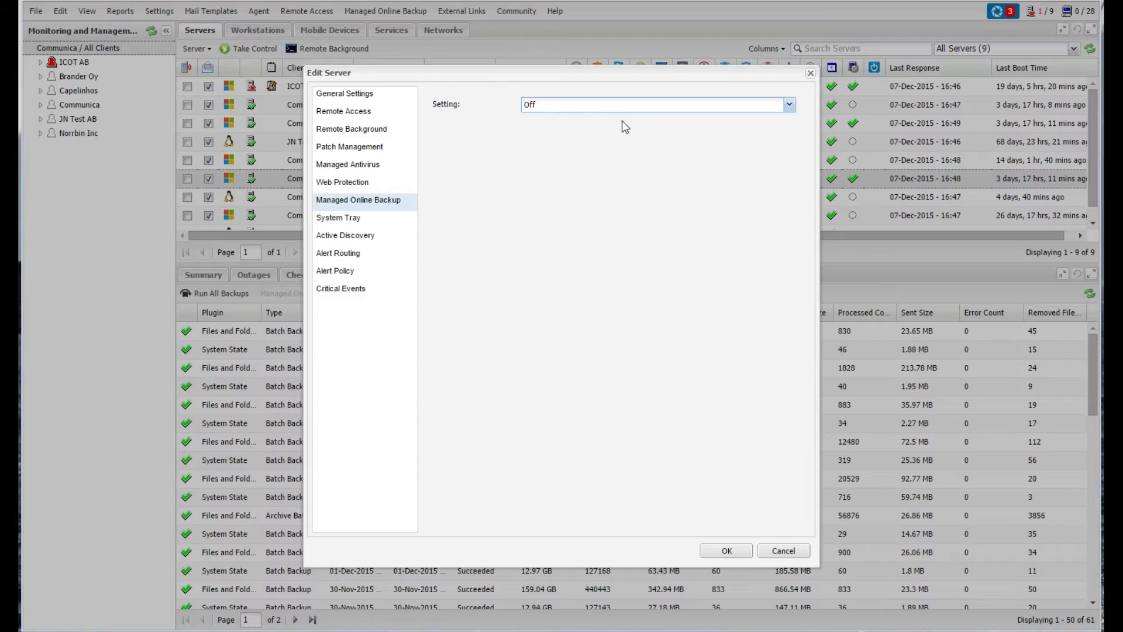
left_click(603, 107)
left_click(582, 118)
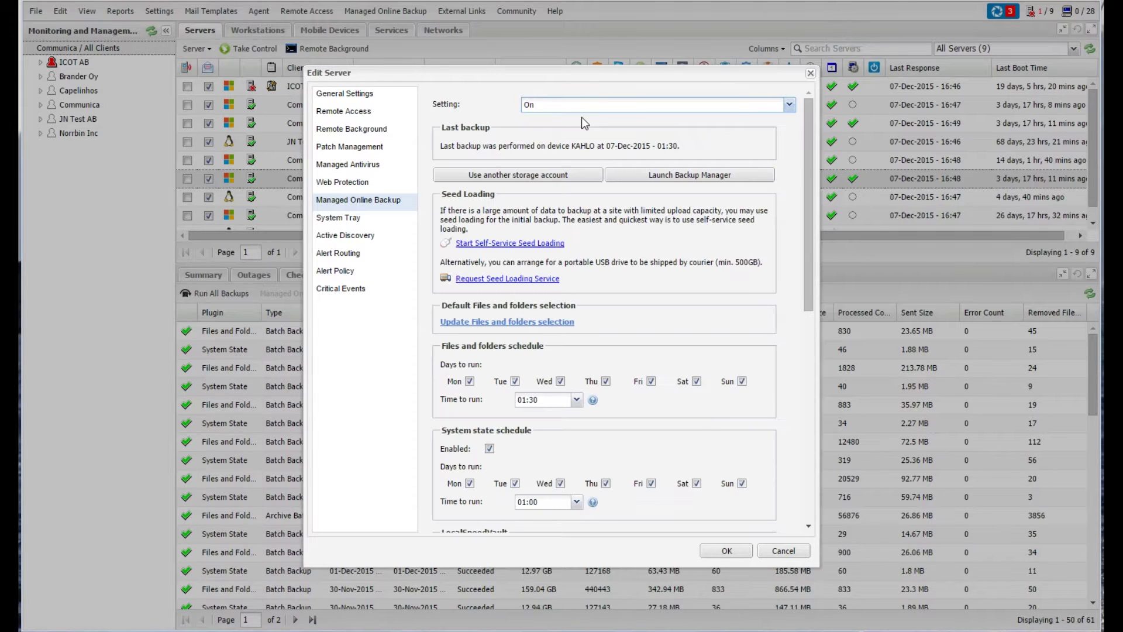
left_click_drag(810, 234, 794, 393)
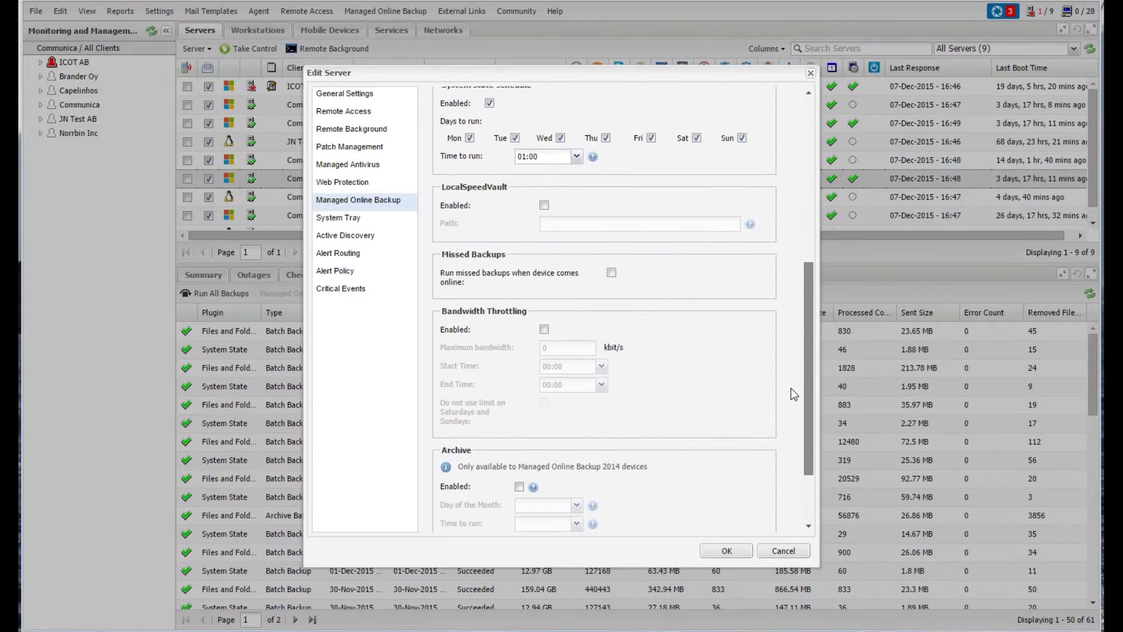
left_click_drag(807, 435, 800, 241)
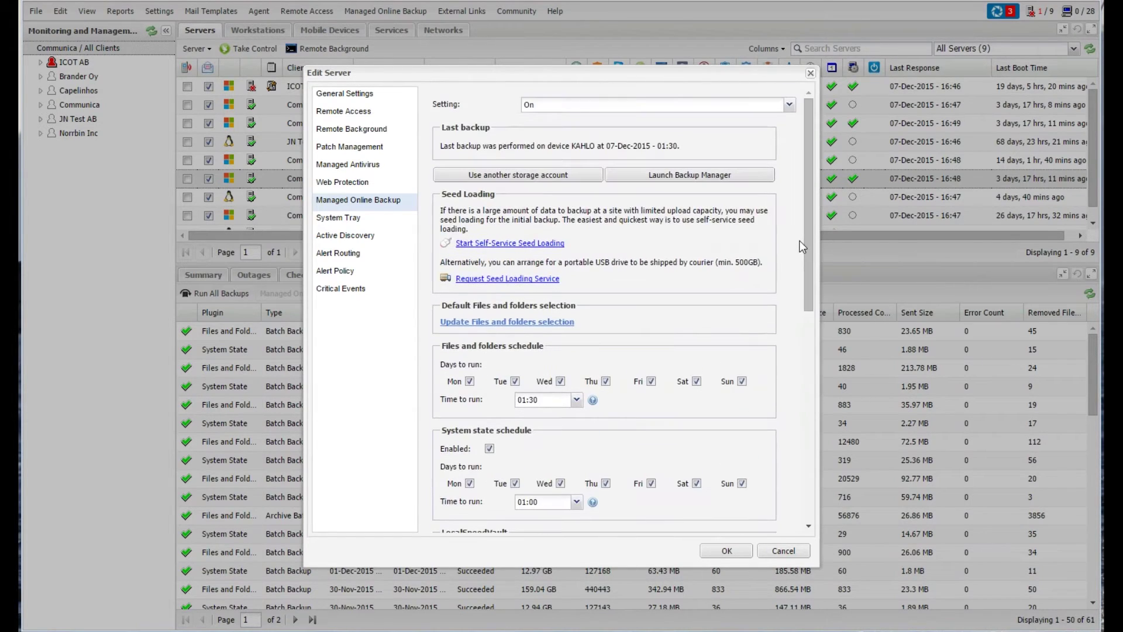
left_click(798, 551)
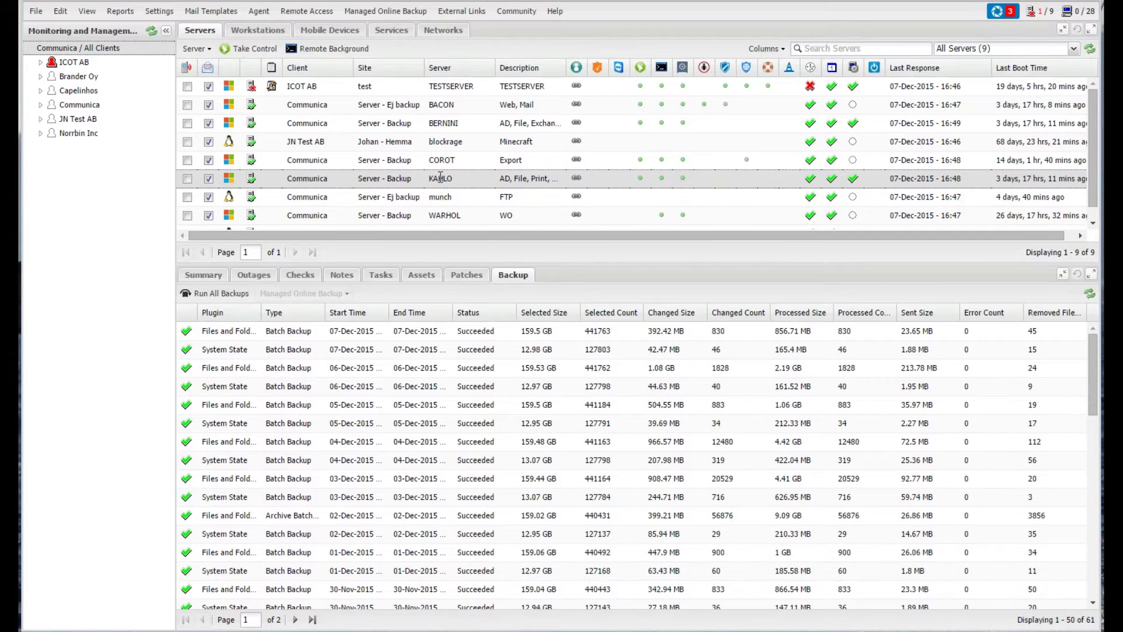
- Launch the Backup Manager for KAHLO from its Managed Online Backup context menu
right_click(441, 183)
mouse_move(526, 282)
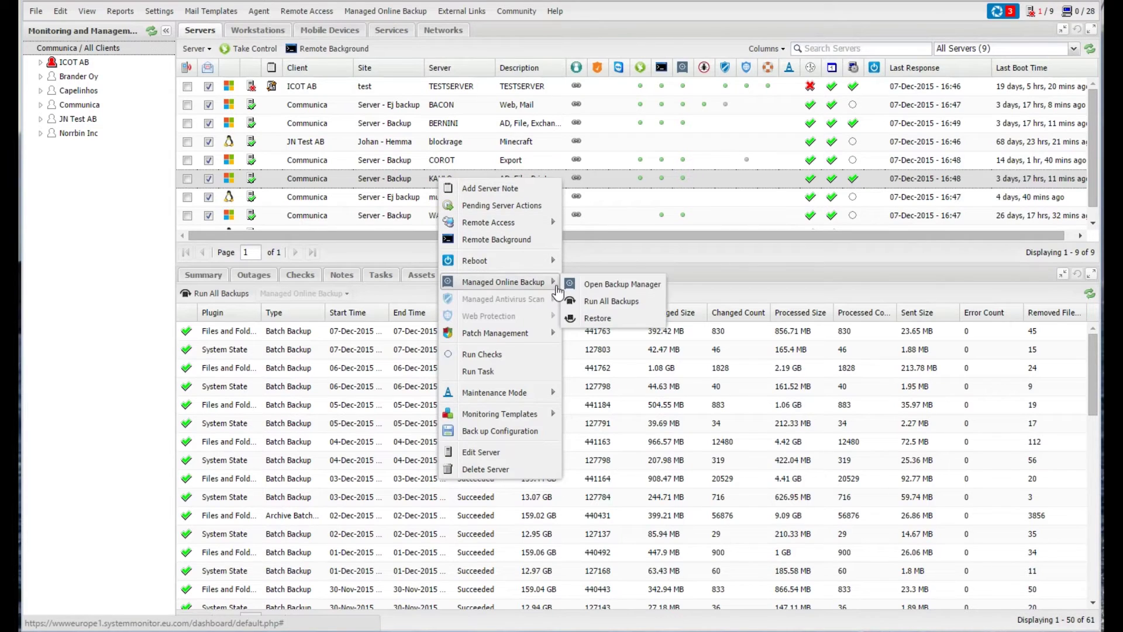
left_click(620, 285)
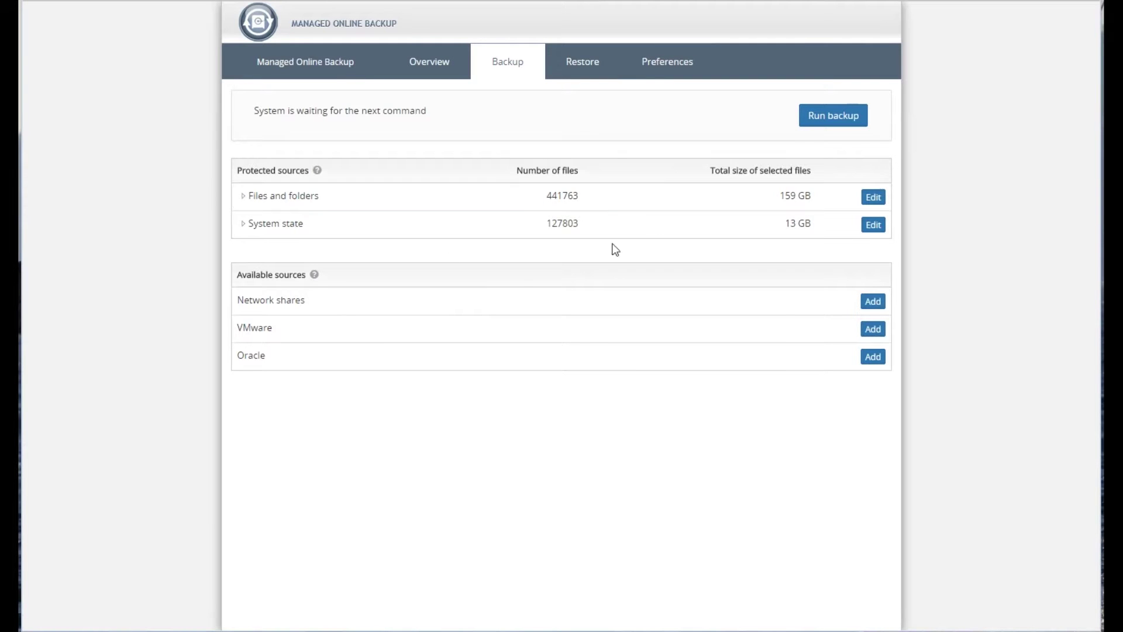
- Edit the Files and folders selection with all files shown and drives C: and D: expanded
left_click(867, 198)
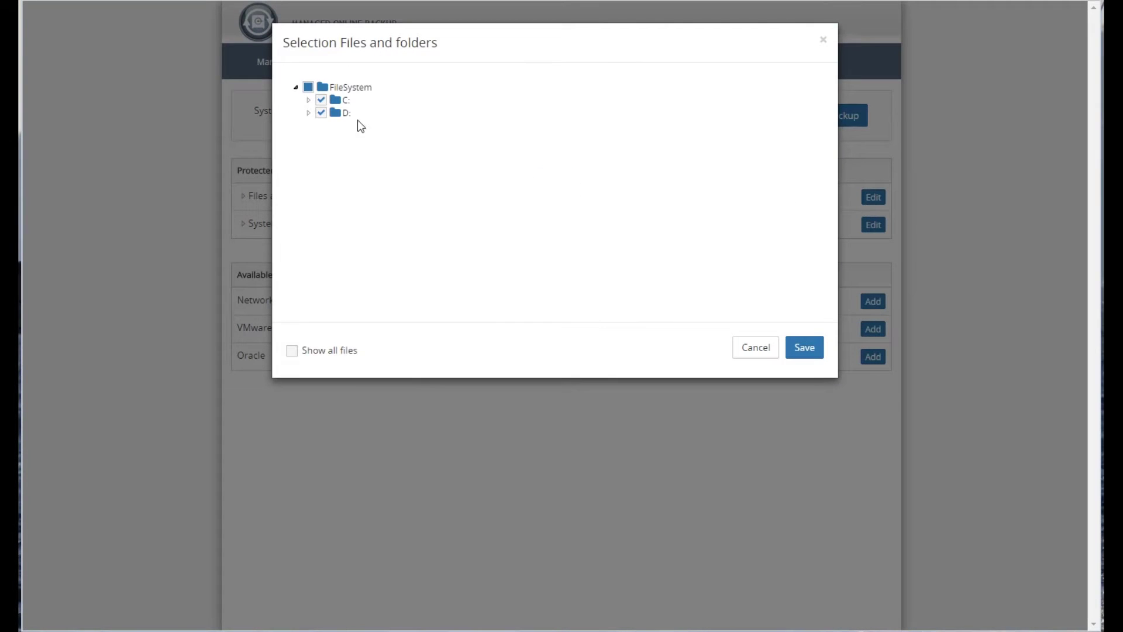
left_click(308, 113)
left_click(309, 101)
left_click(294, 353)
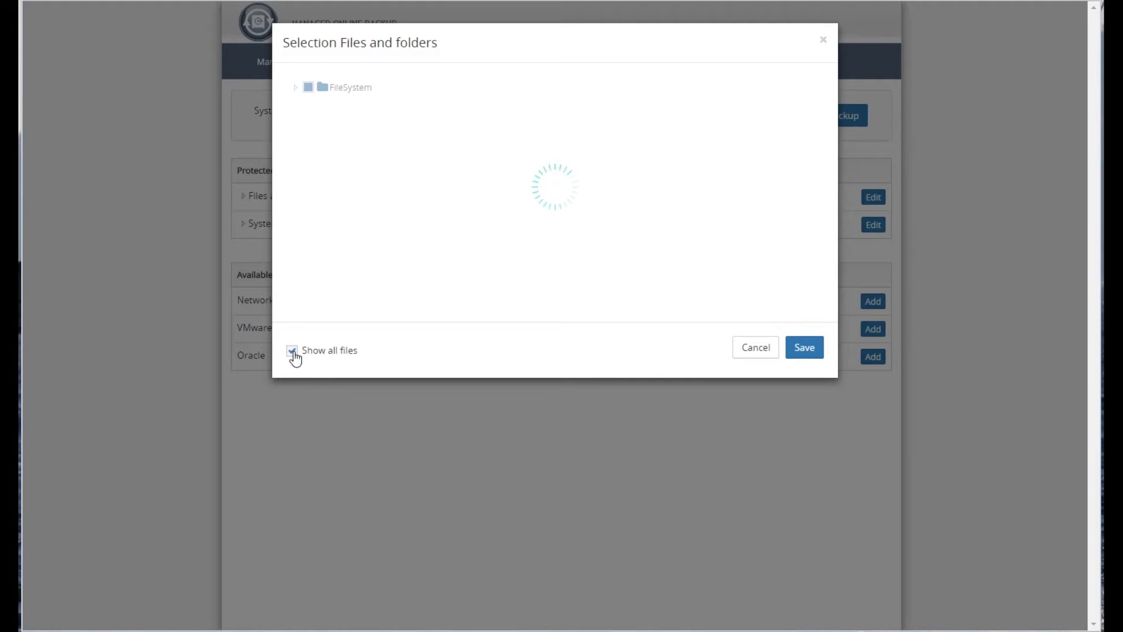
left_click(308, 100)
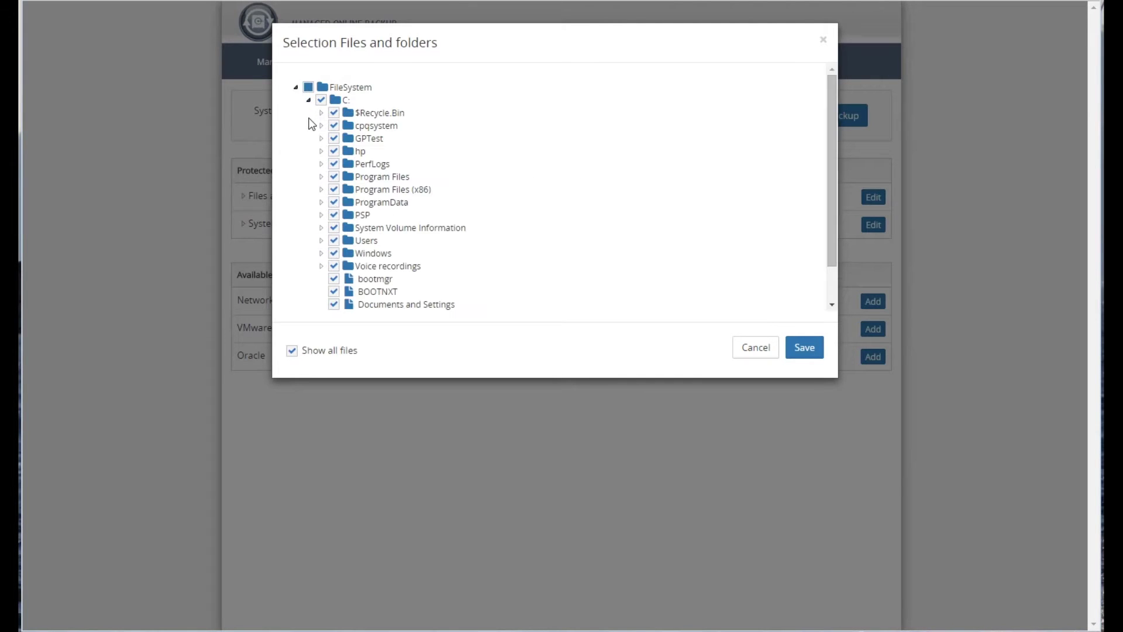
scroll(501, 162, "down", 1)
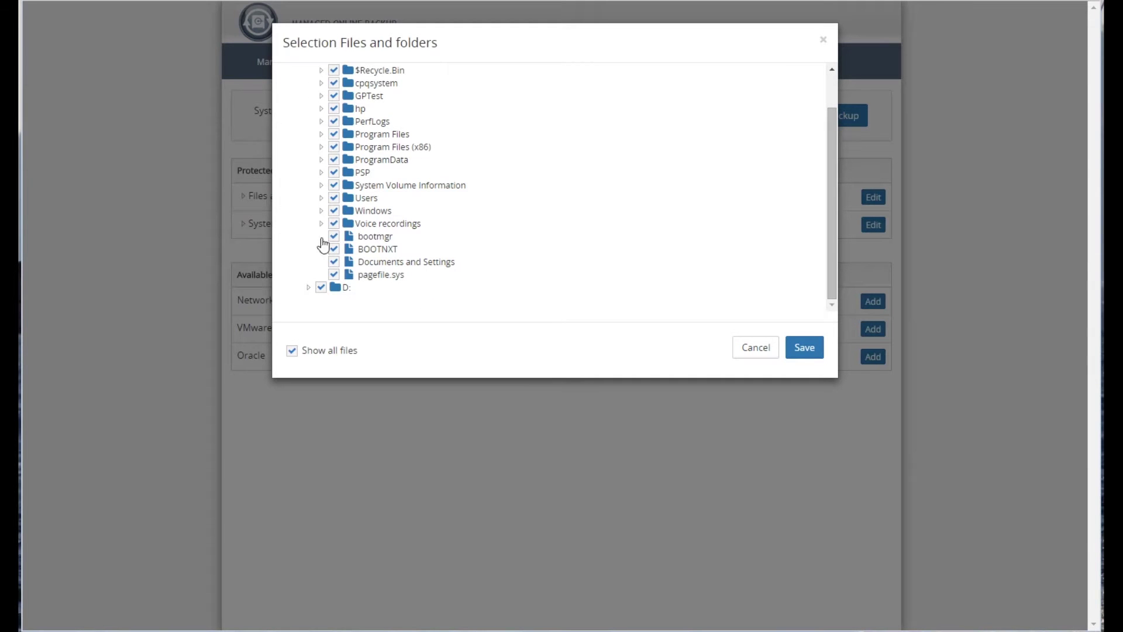
left_click(308, 288)
scroll(453, 292, "down", 1)
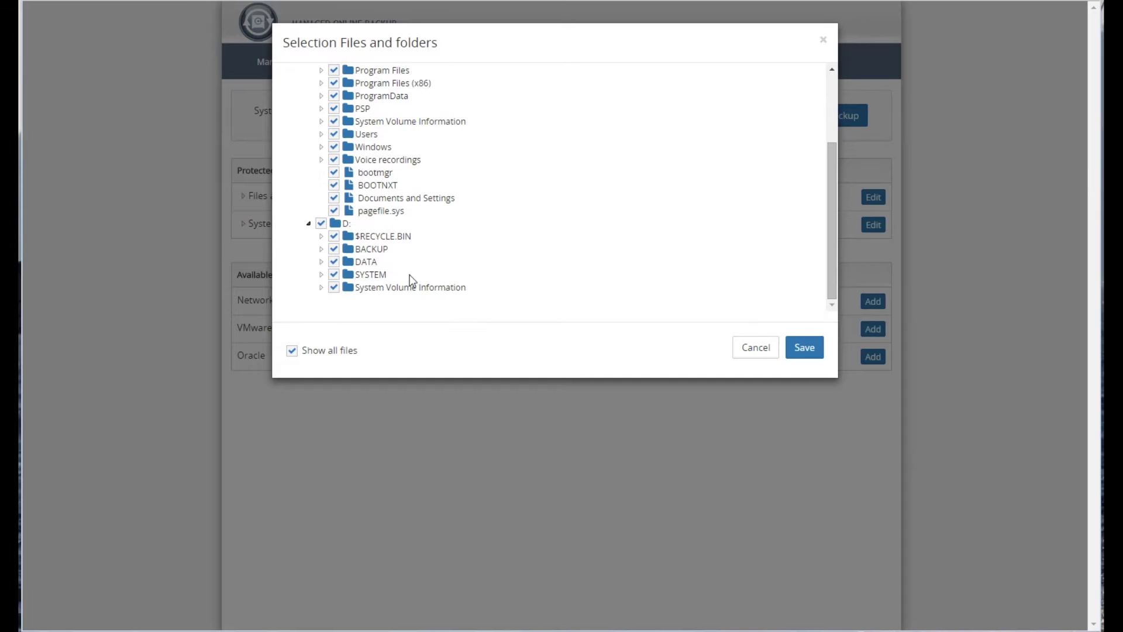
- Uncheck the $Recycle.Bin folders on D: and C: and save the selection
left_click(334, 236)
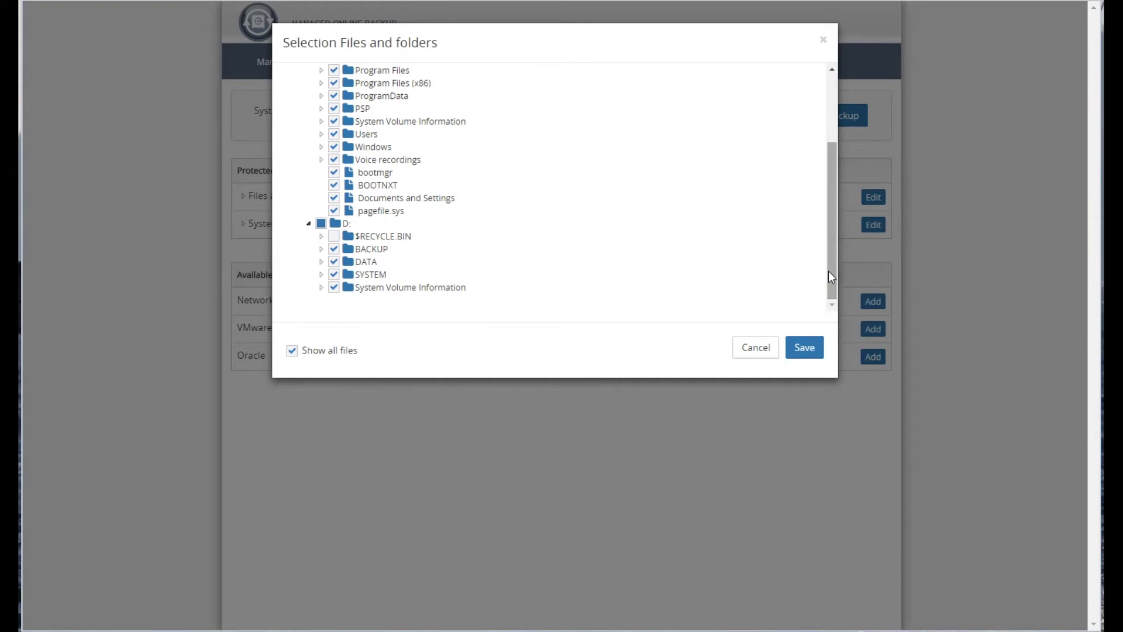
left_click_drag(830, 261, 832, 171)
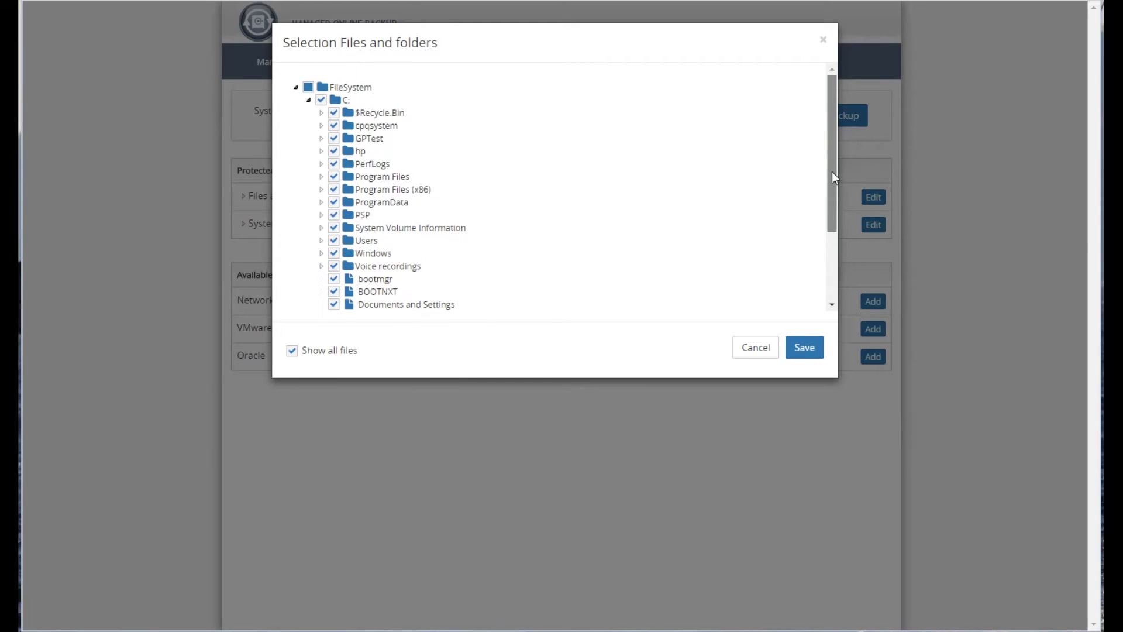
left_click(334, 113)
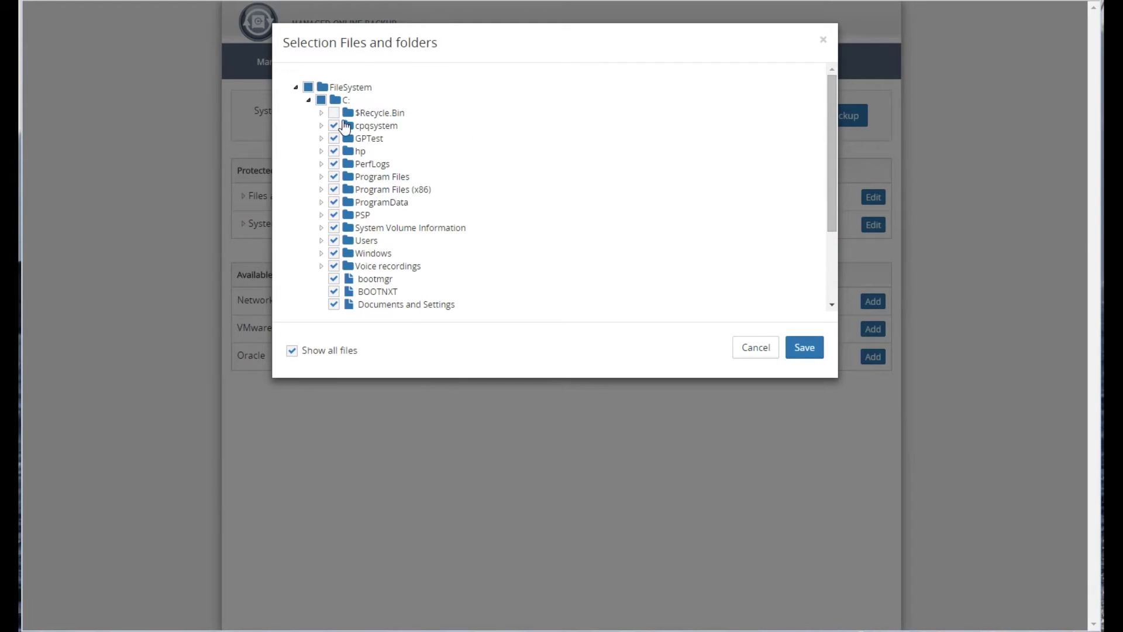
left_click(804, 350)
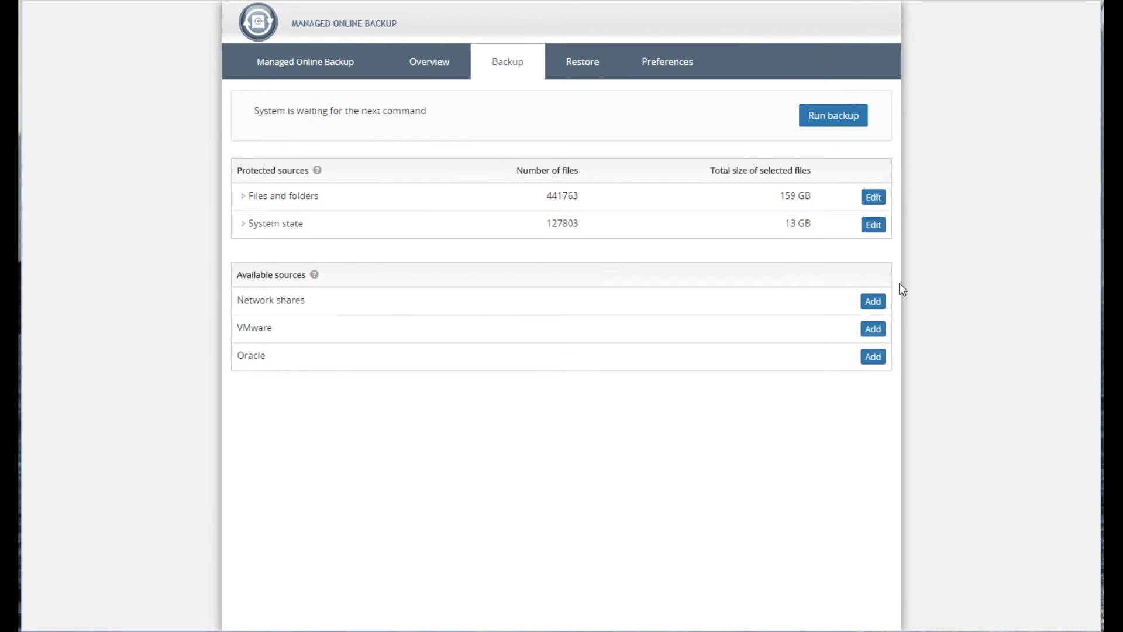
left_click(873, 328)
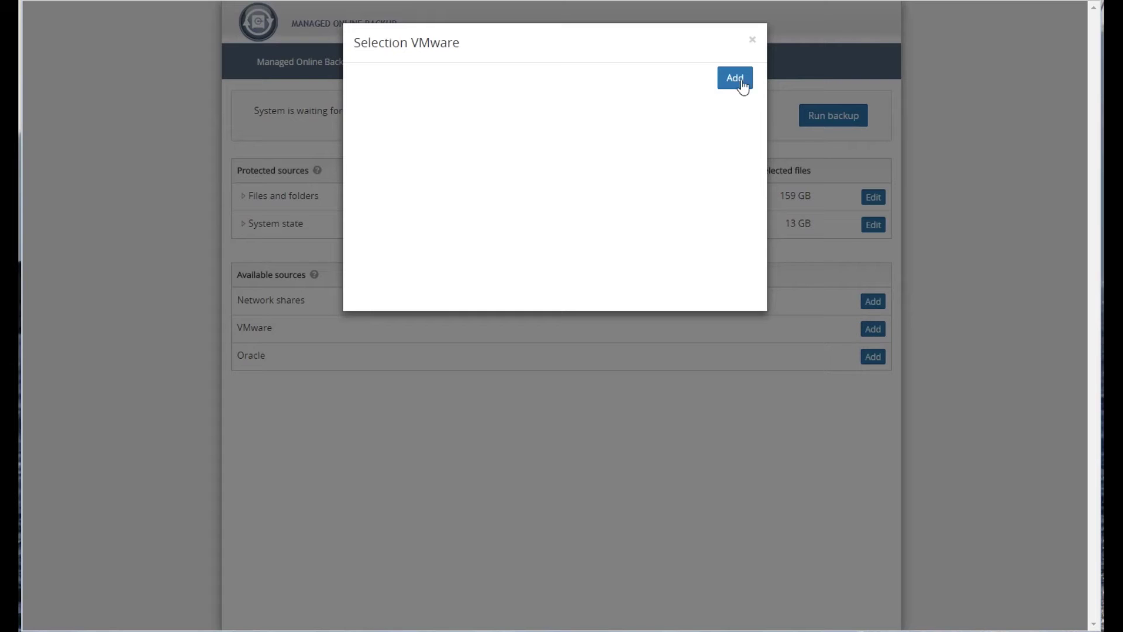
left_click(742, 85)
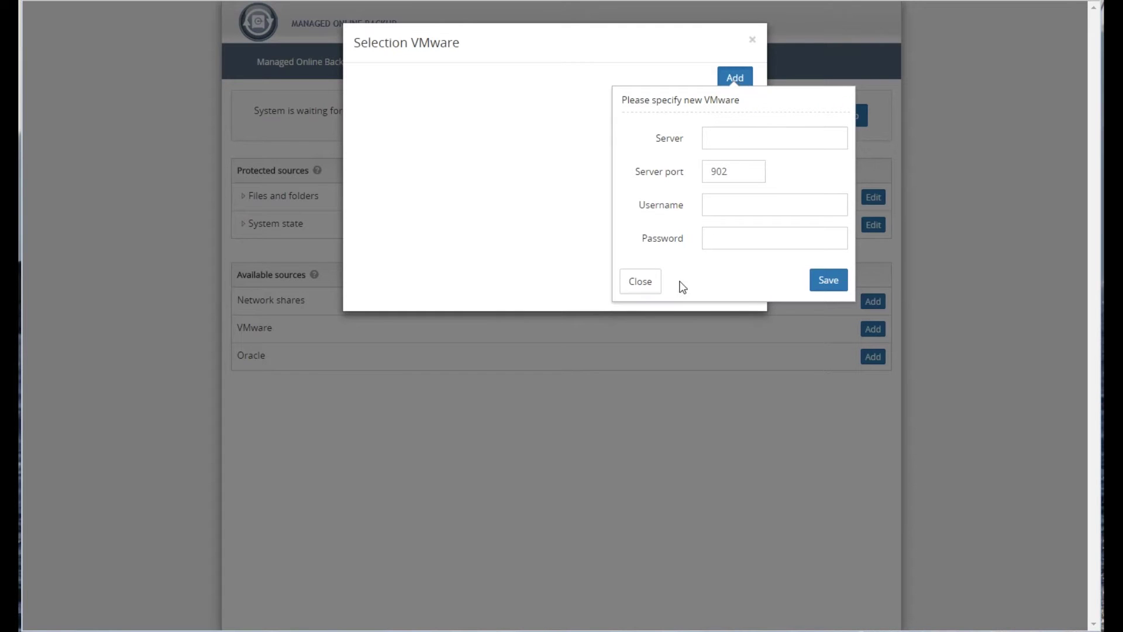
left_click(641, 282)
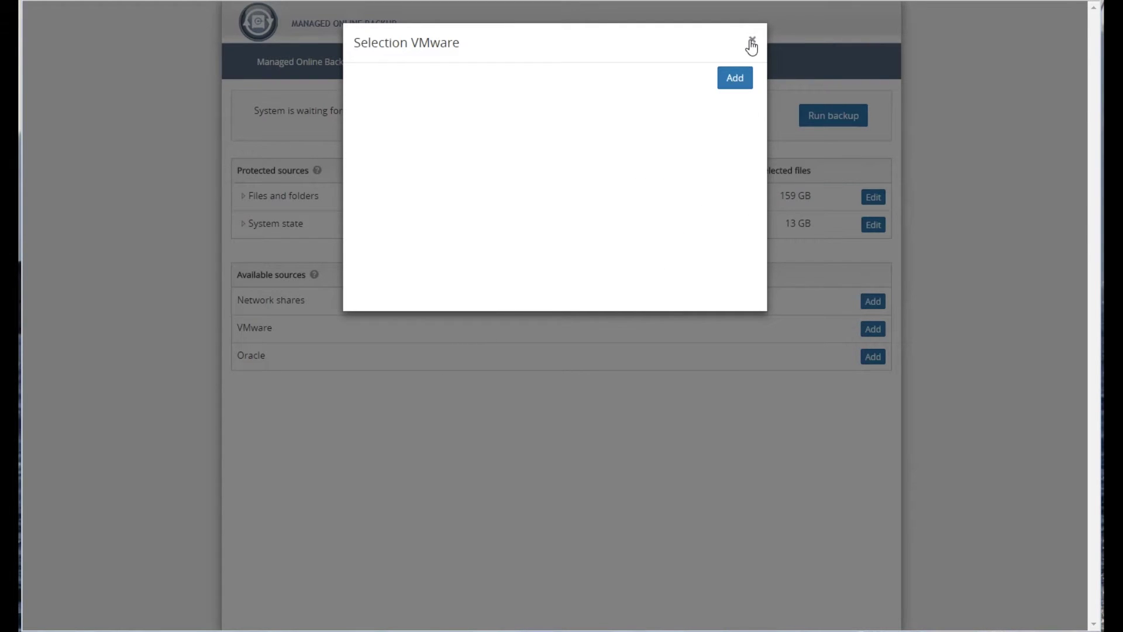
left_click(752, 41)
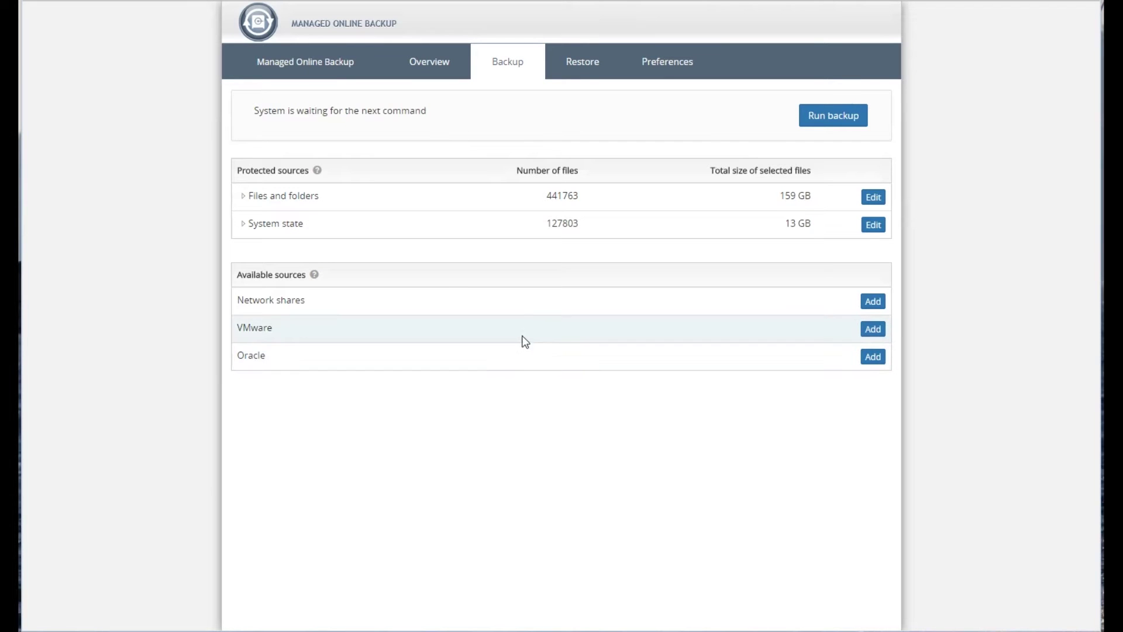
- Inspect the December 7 backup summary and its 45 deleted files, then close both dialogs
left_click(438, 66)
left_click(367, 547)
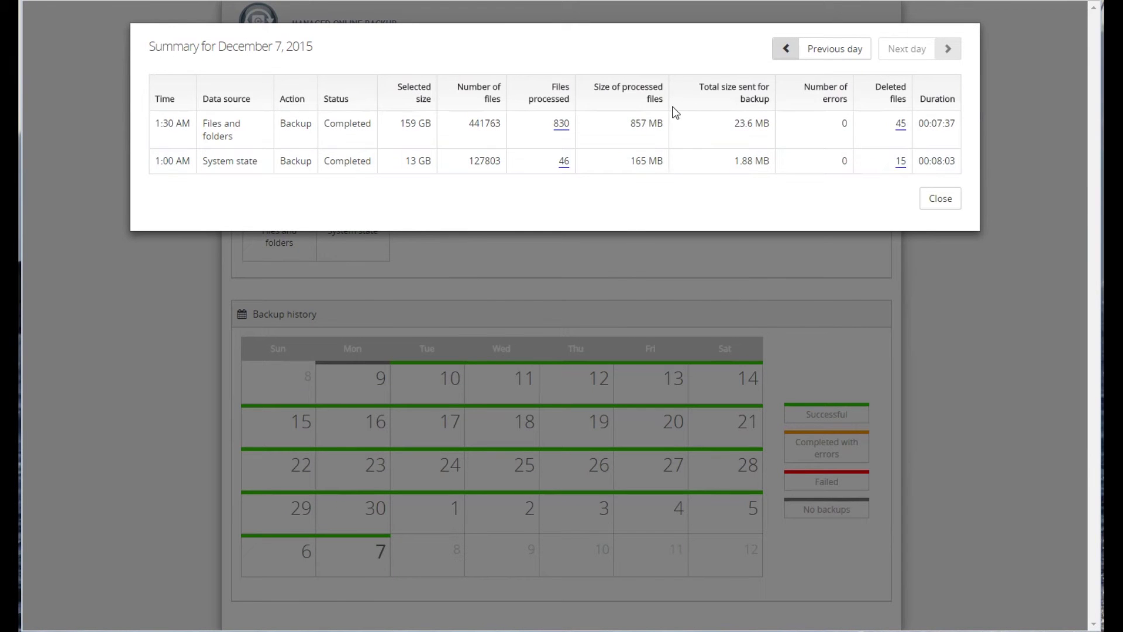
left_click(901, 125)
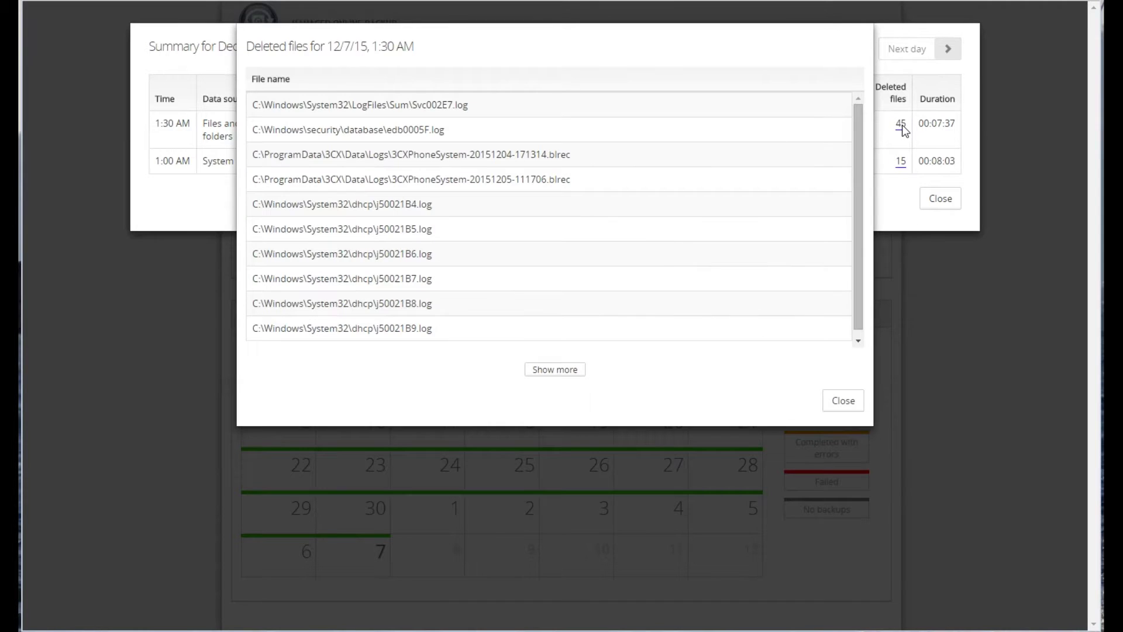
left_click(843, 401)
left_click(936, 205)
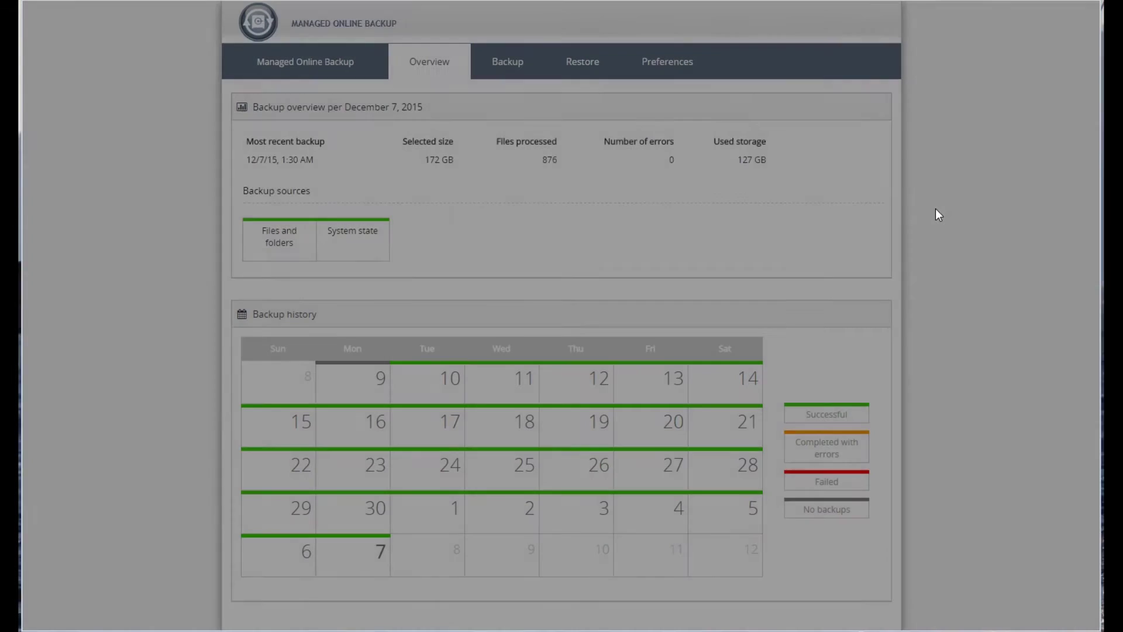
- Set the files-and-folders restore session time to 12/3/15, 1:30 AM
left_click(595, 67)
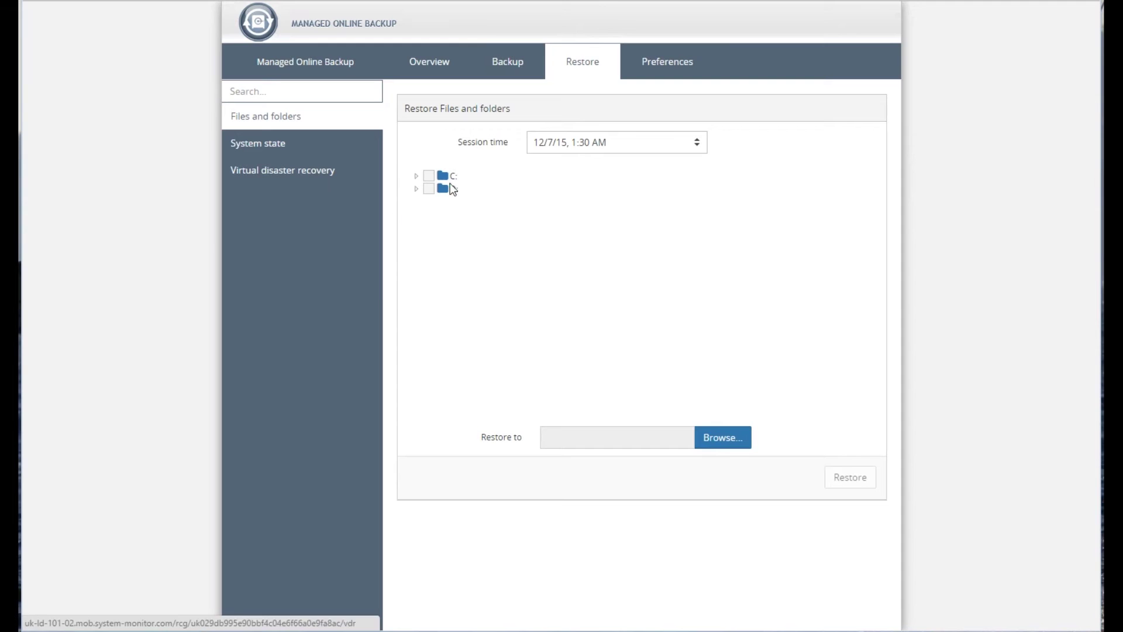
left_click(703, 147)
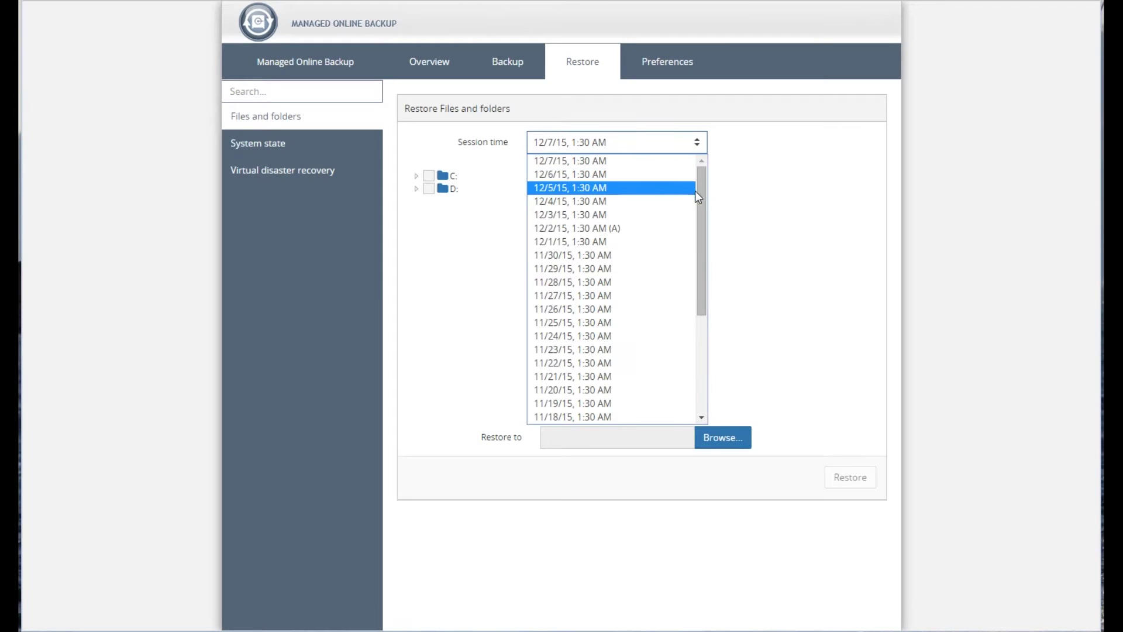
left_click_drag(698, 186, 707, 334)
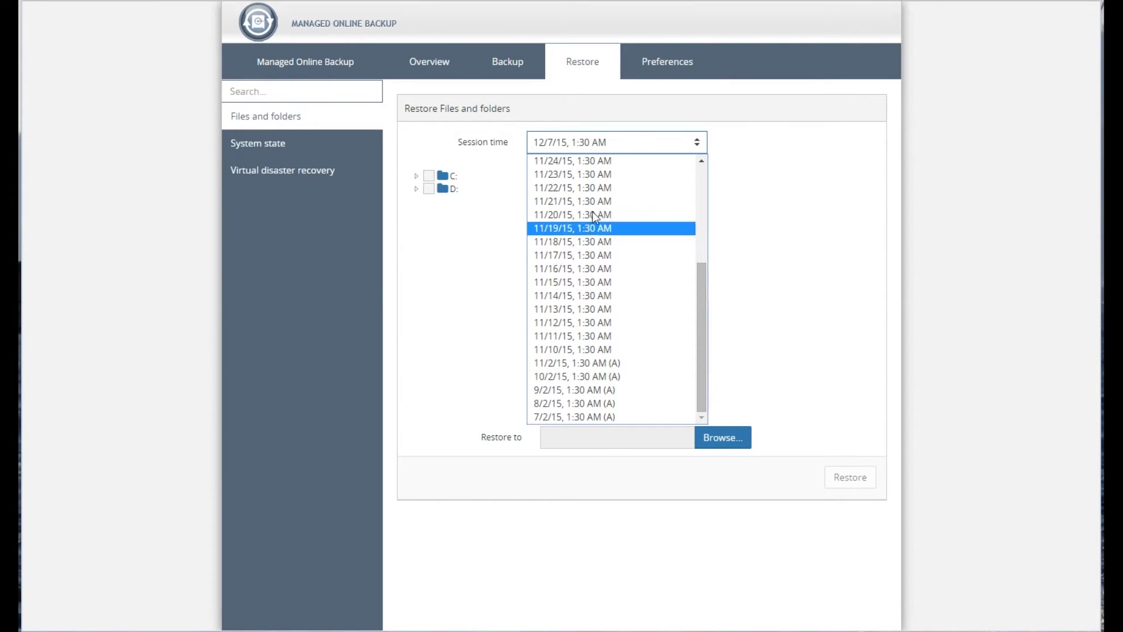
left_click_drag(700, 292, 696, 171)
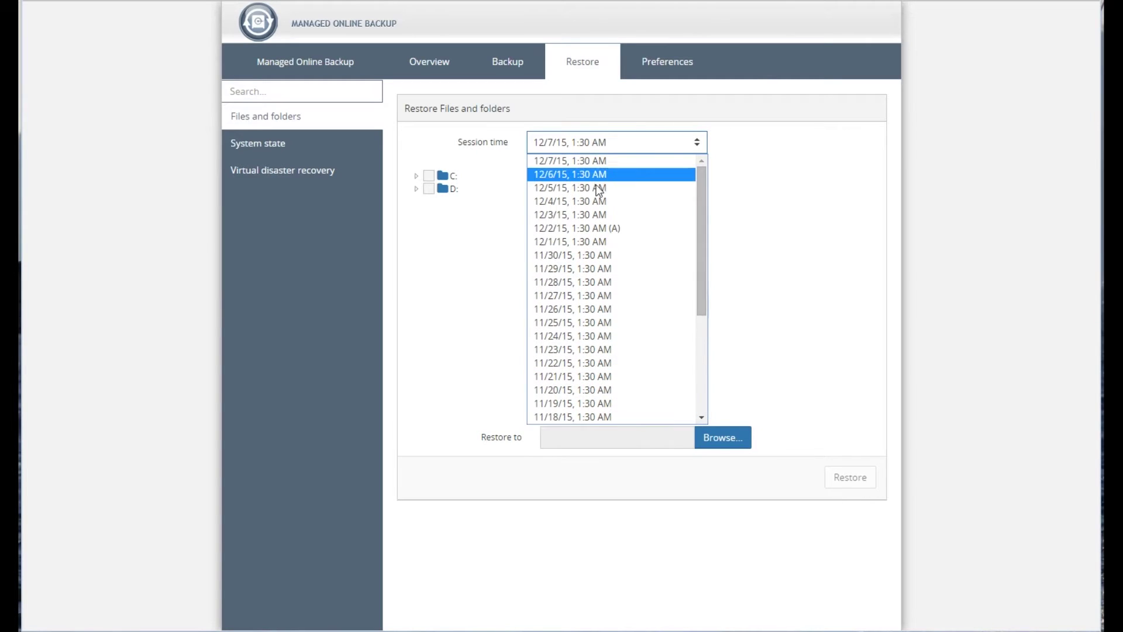
left_click(588, 216)
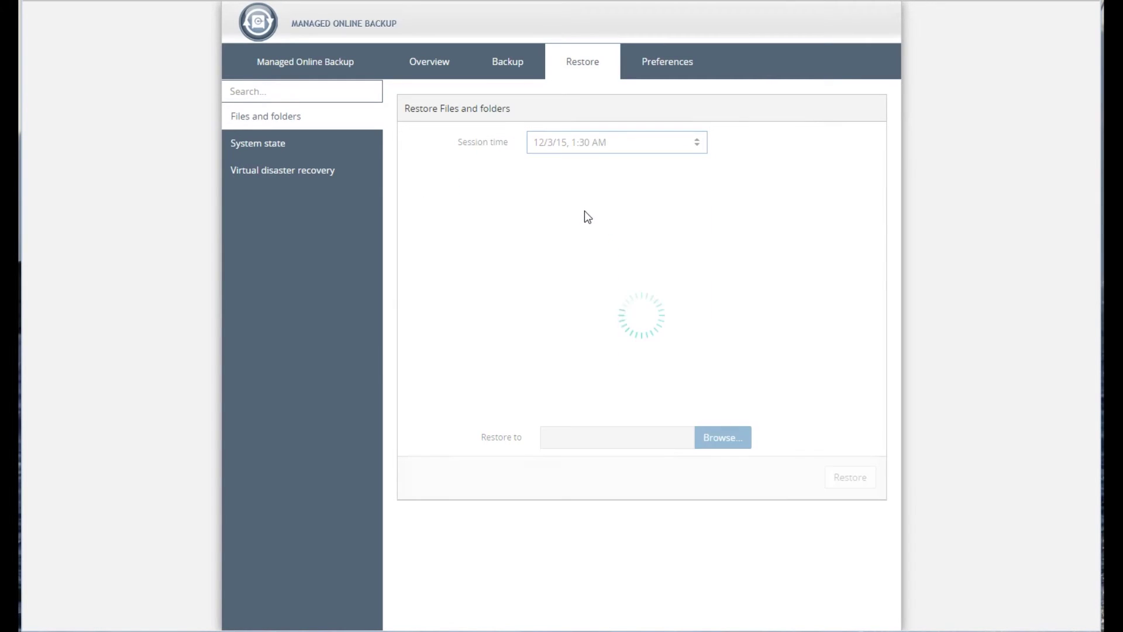
- Expand drive C: and browse its folders in the restore tree
left_click(415, 176)
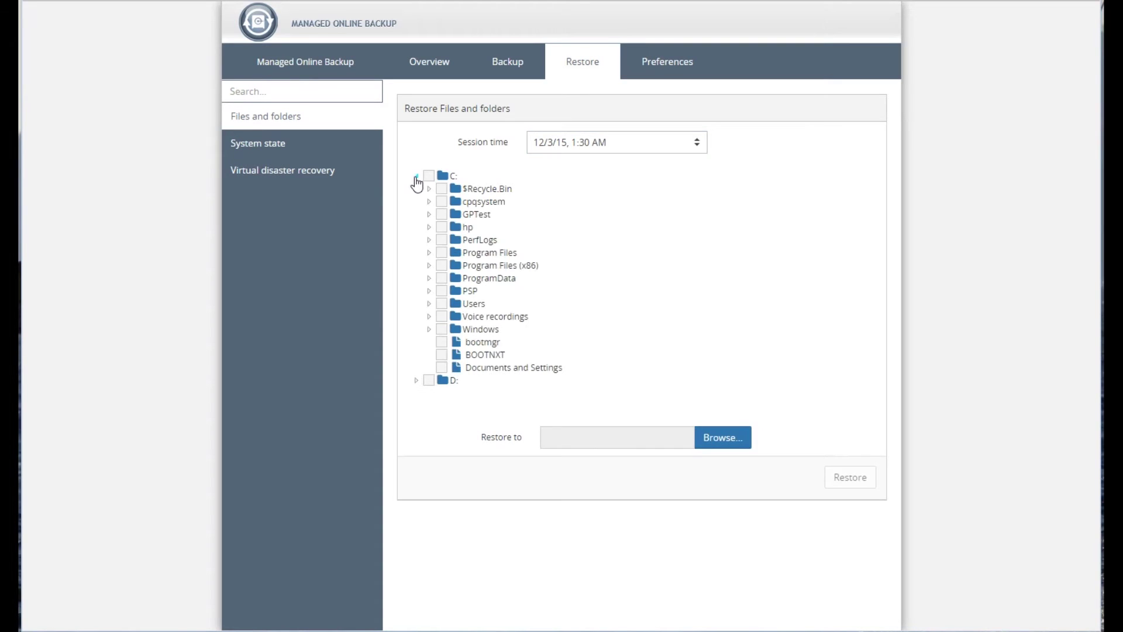
left_click(429, 226)
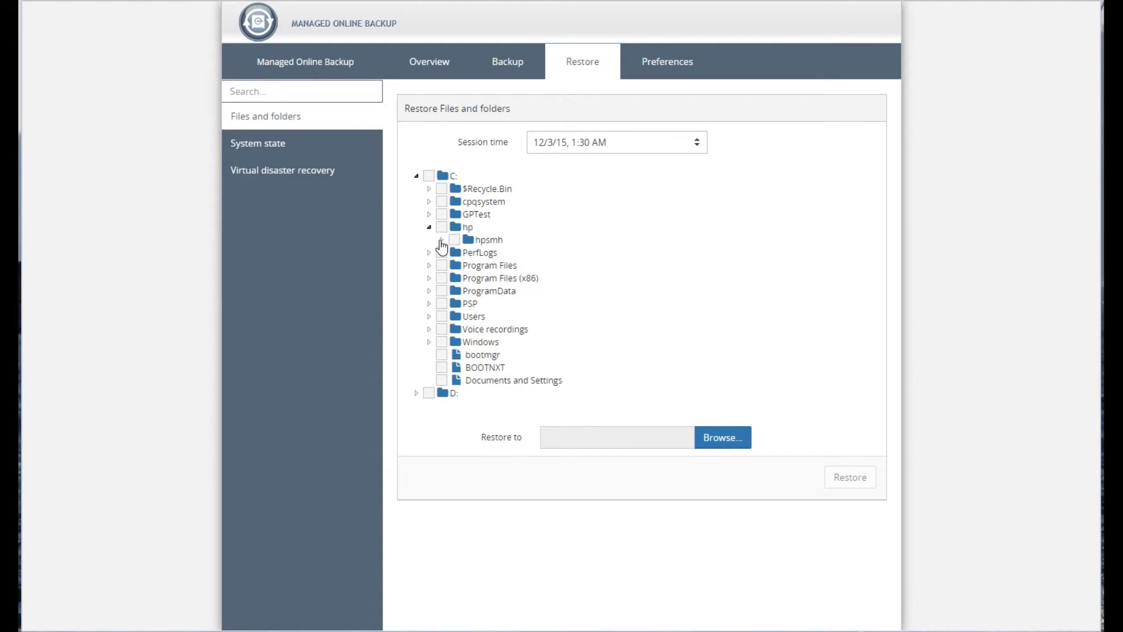
left_click(453, 266)
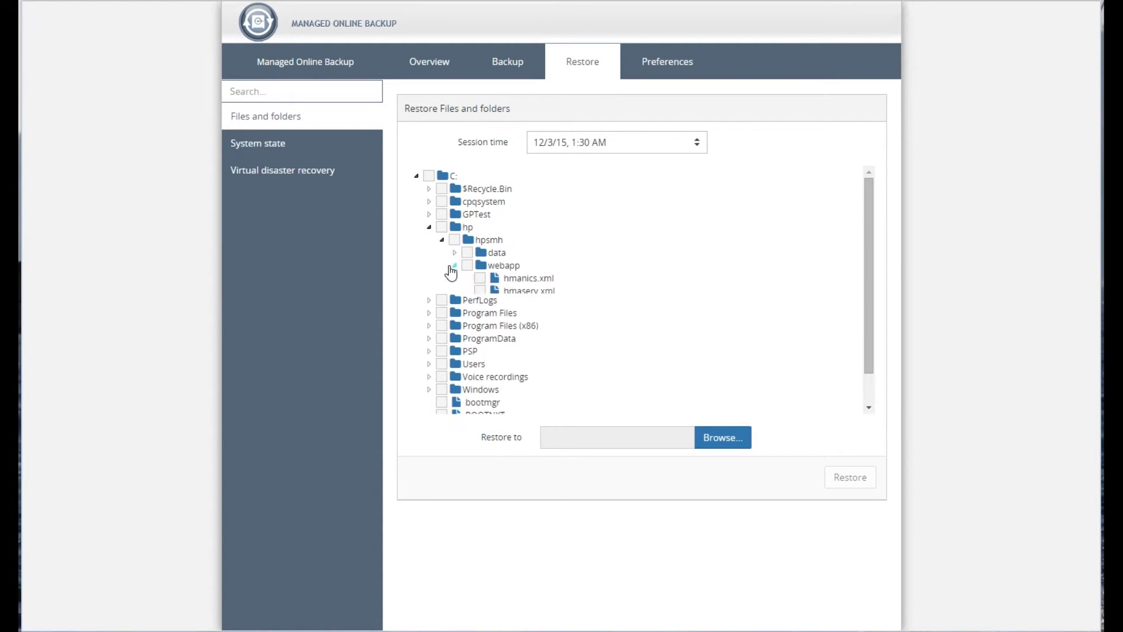
left_click(455, 254)
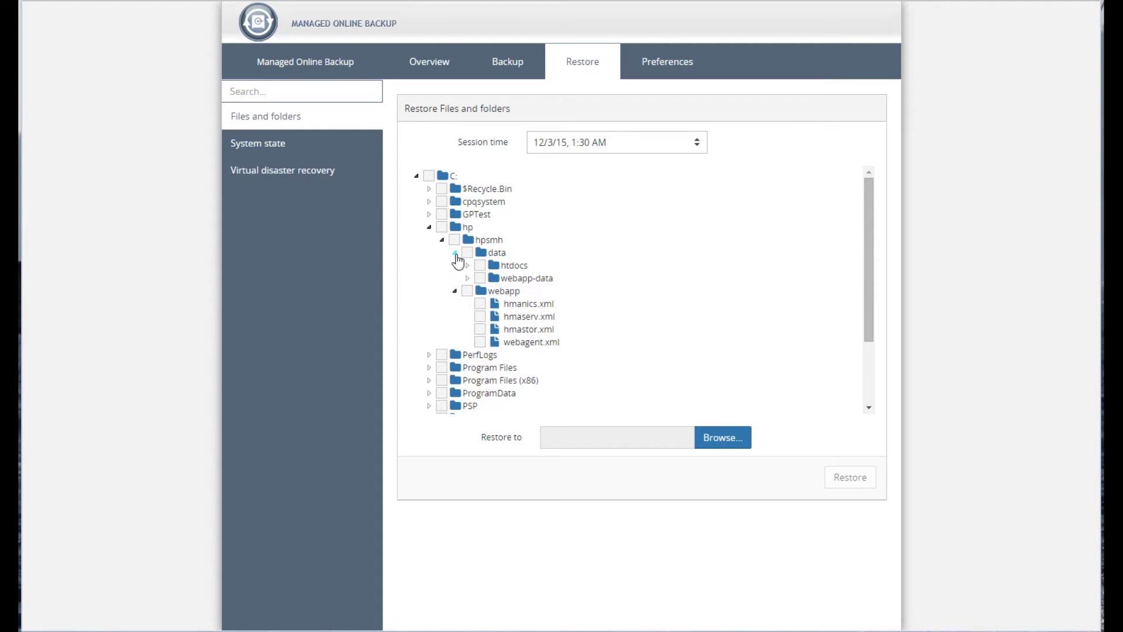
left_click(467, 265)
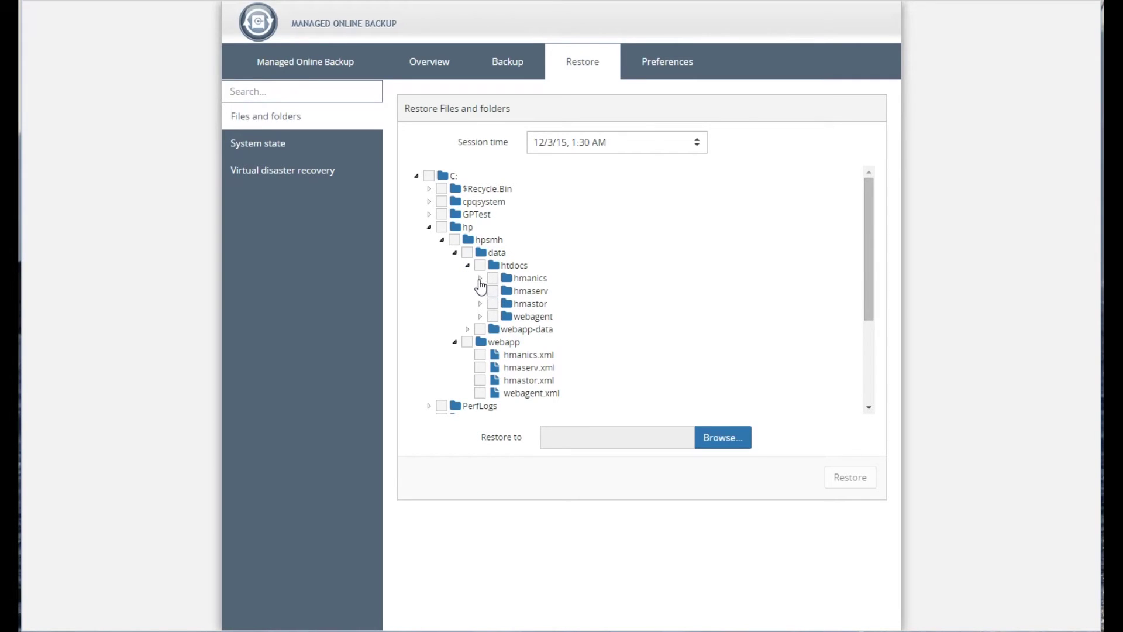
left_click(481, 279)
scroll(663, 299, "down", 2)
scroll(663, 299, "down", 4)
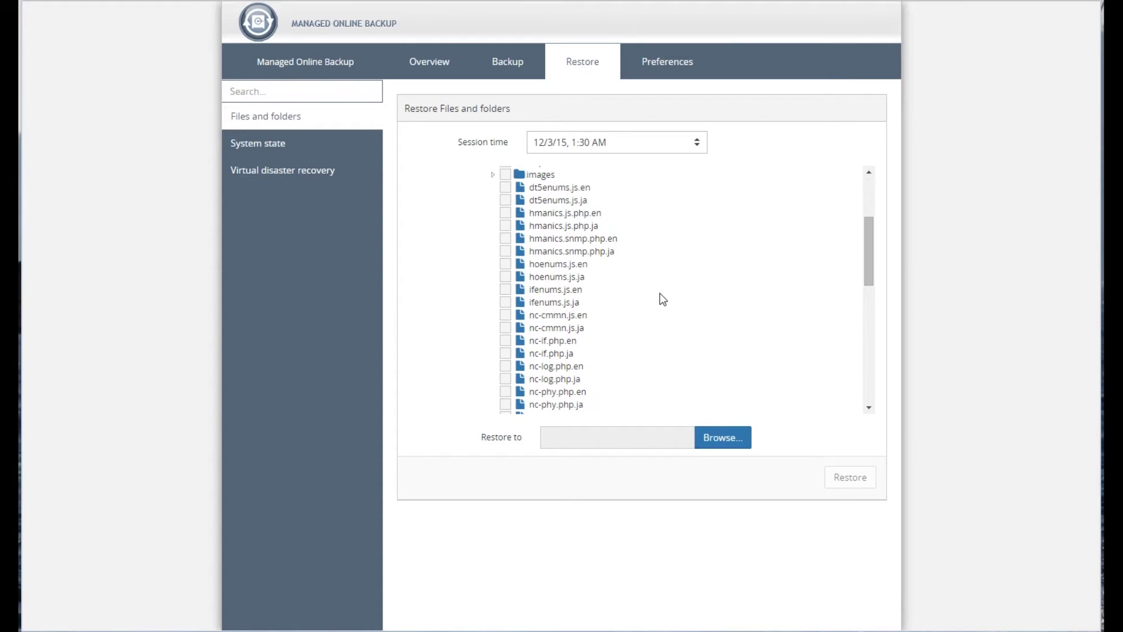
scroll(663, 300, "down", 3)
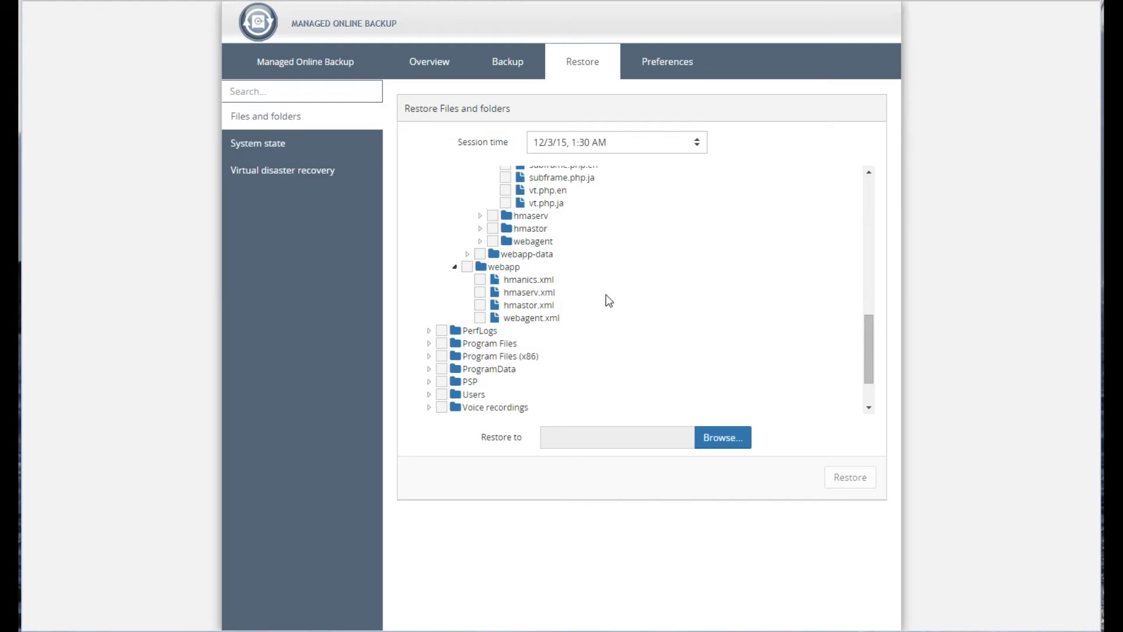
- Expand Users > Public and tick desktop.ini for restore
left_click(430, 395)
scroll(549, 369, "down", 3)
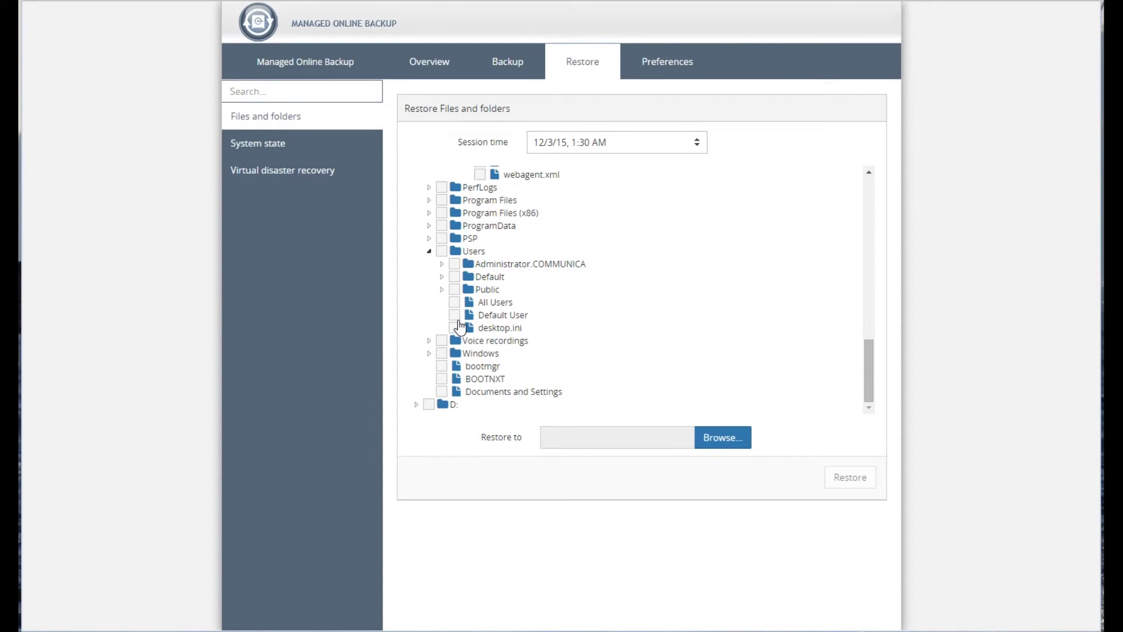
left_click(442, 290)
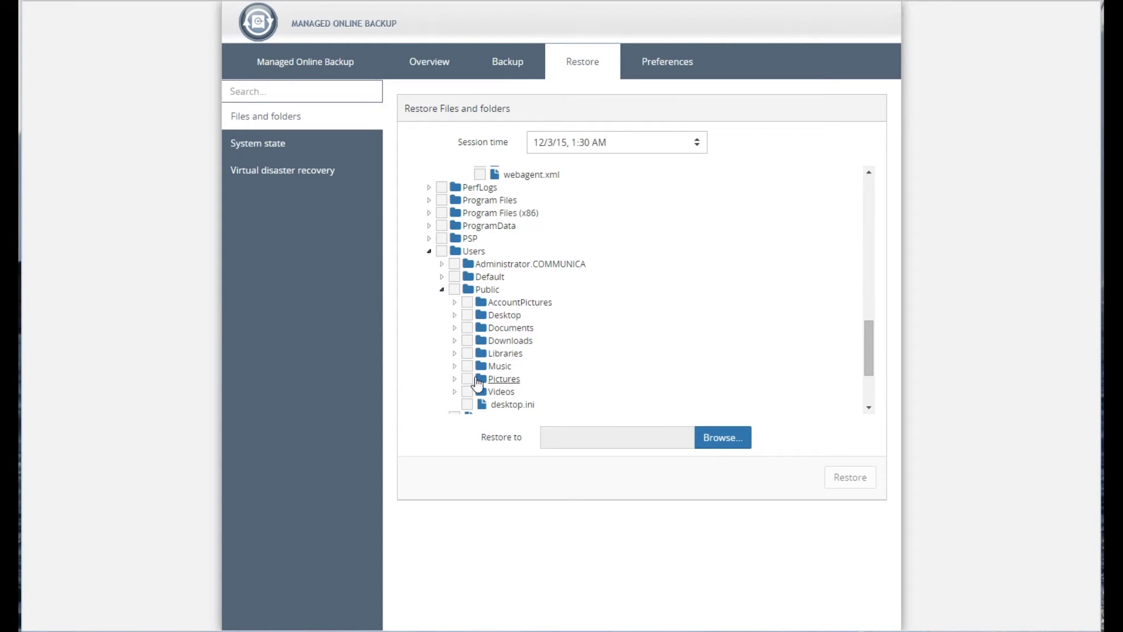
left_click(468, 405)
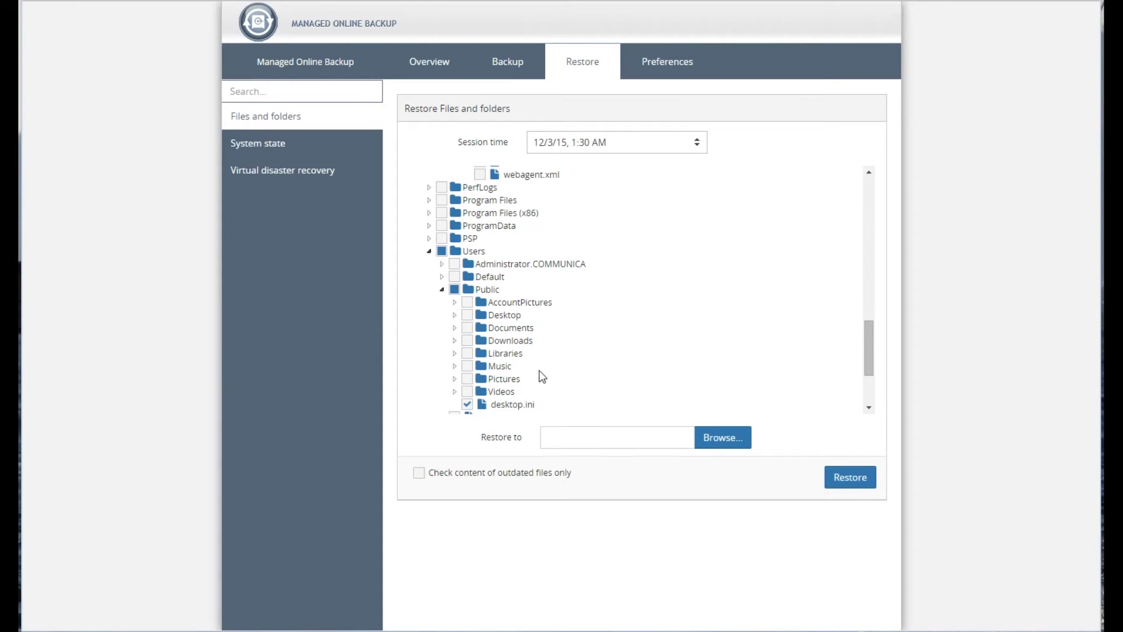
- Restore desktop.ini, overwriting existing files, and dismiss the Restore Completed notice
left_click(852, 479)
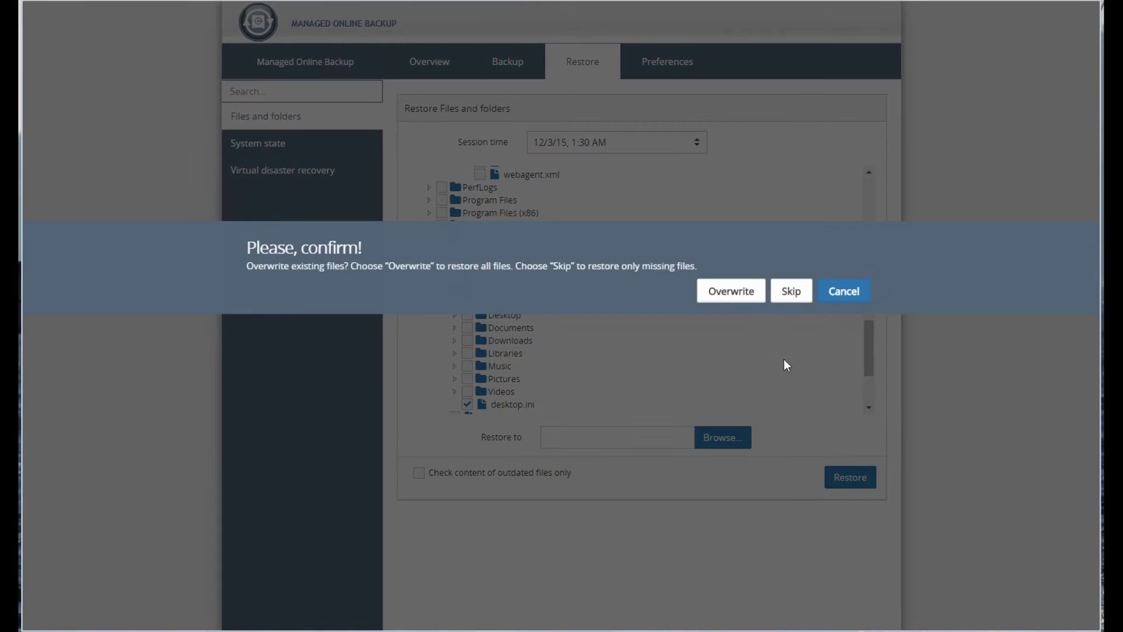
left_click(730, 292)
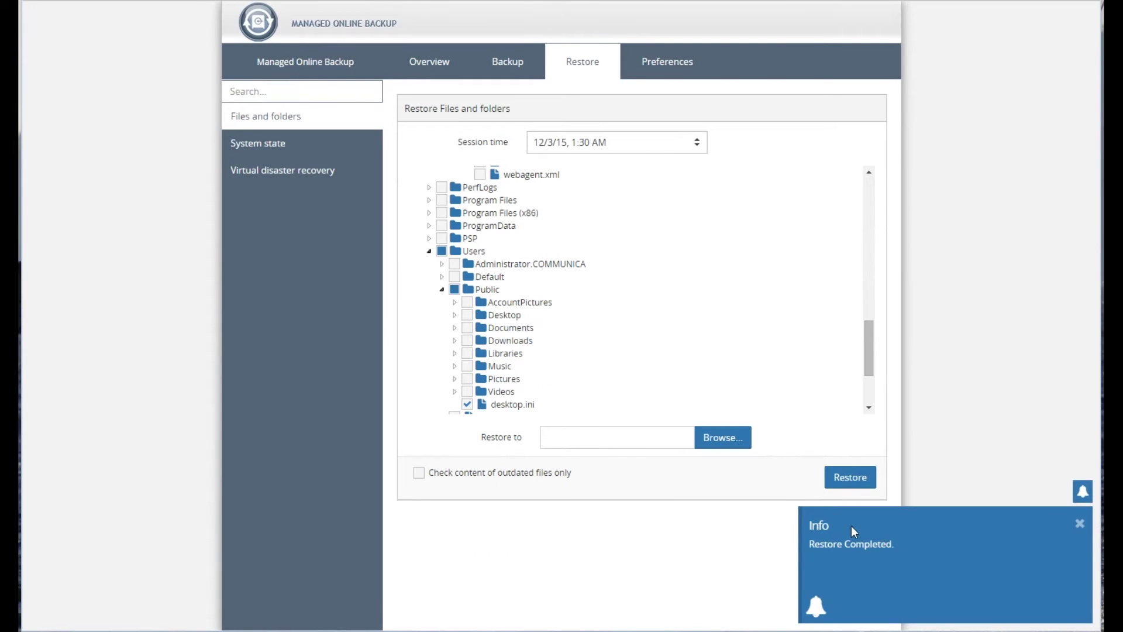
left_click(1079, 523)
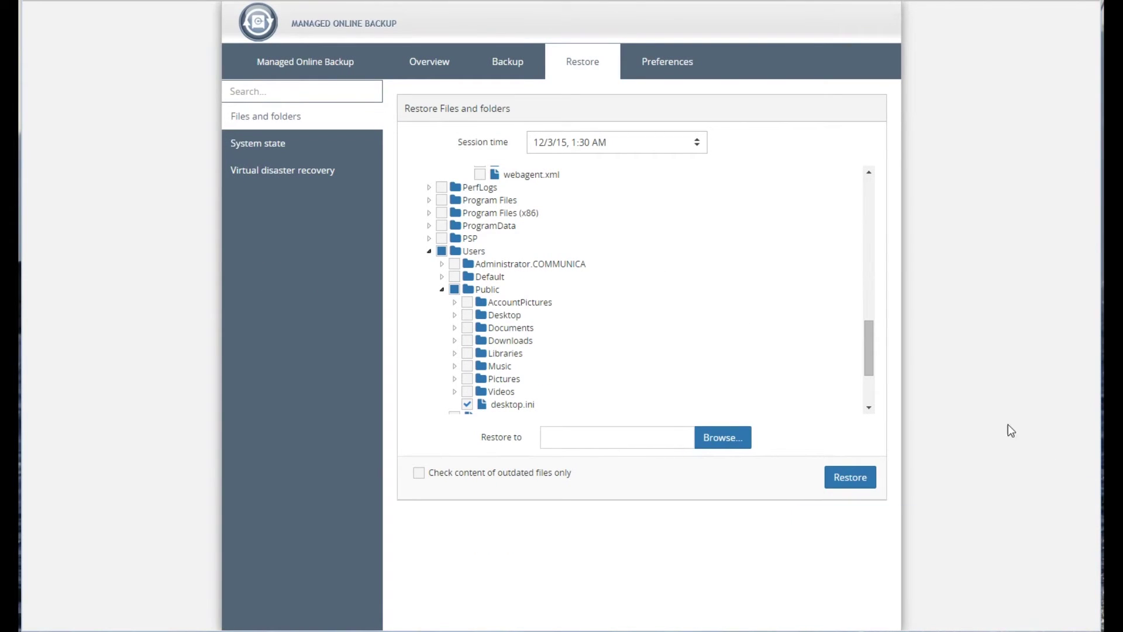
- Browse the restore destination on C: and cancel, leaving the folder unchanged
left_click(712, 439)
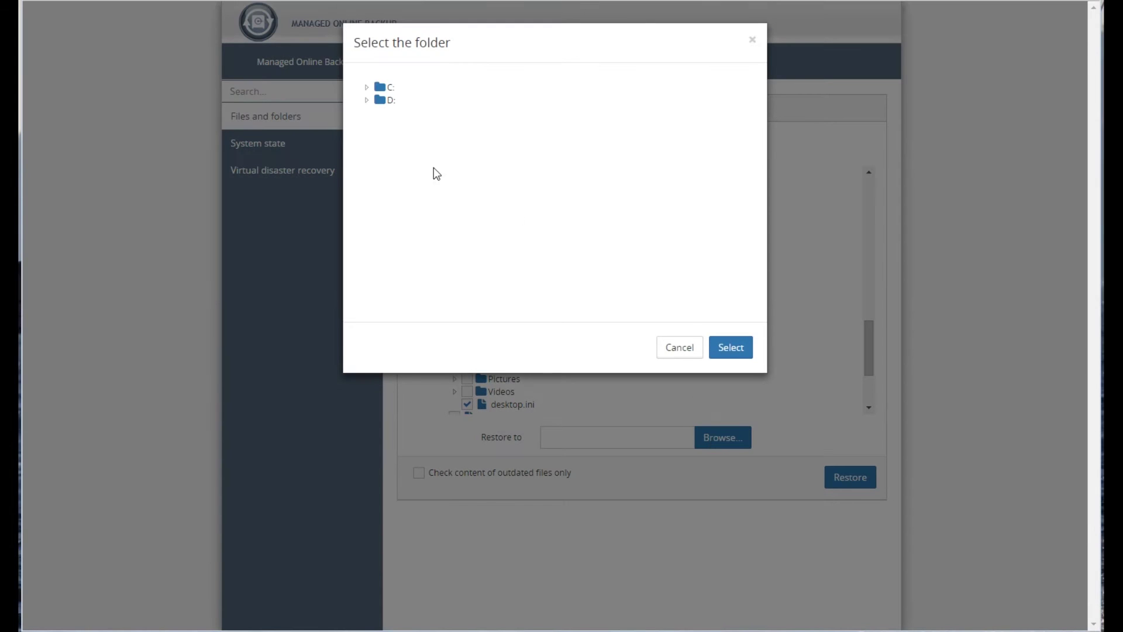
left_click(367, 88)
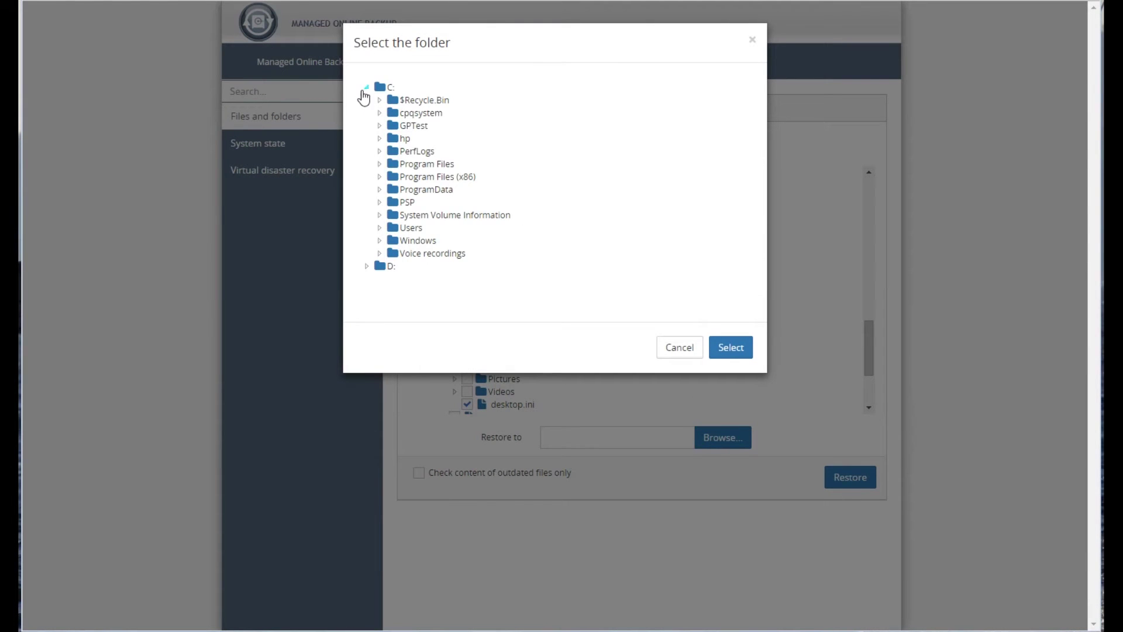
left_click(367, 88)
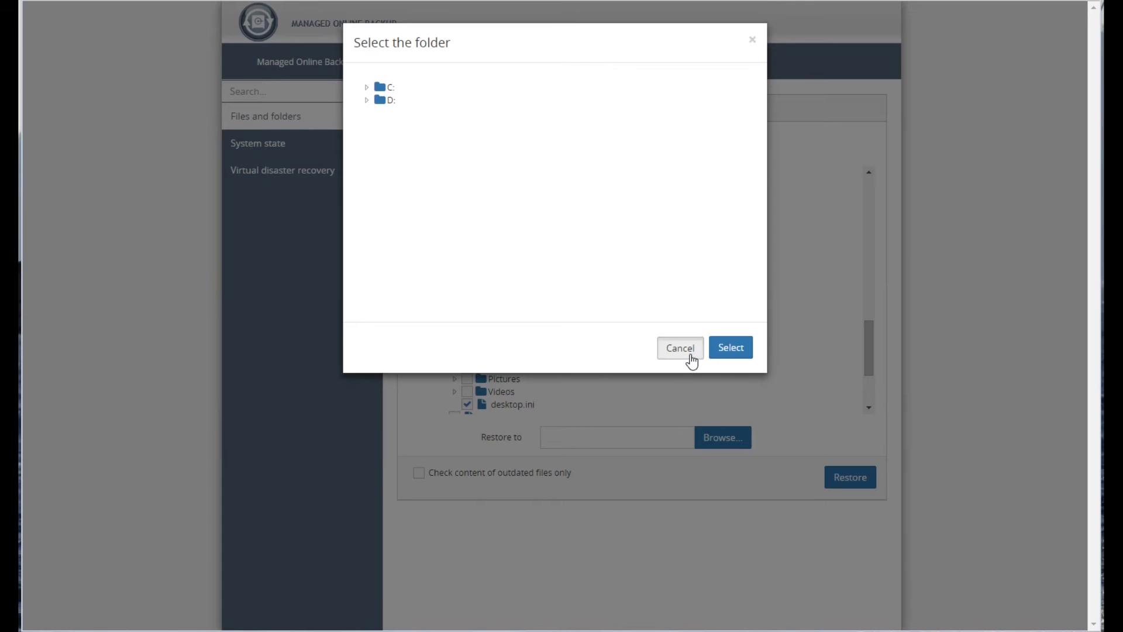
left_click(686, 358)
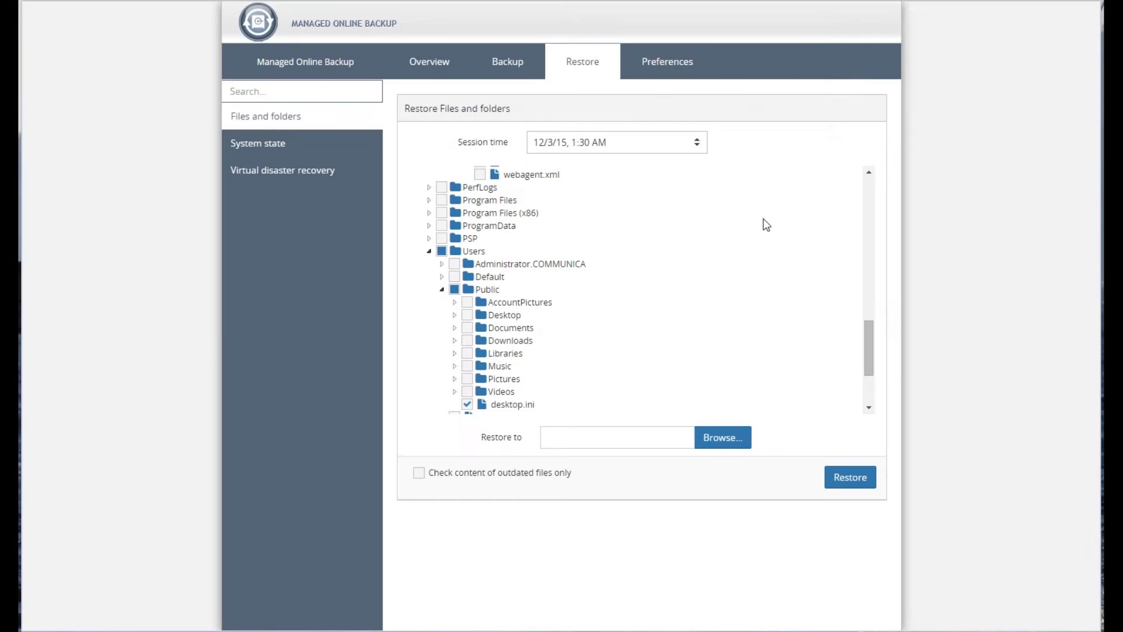
left_click(657, 62)
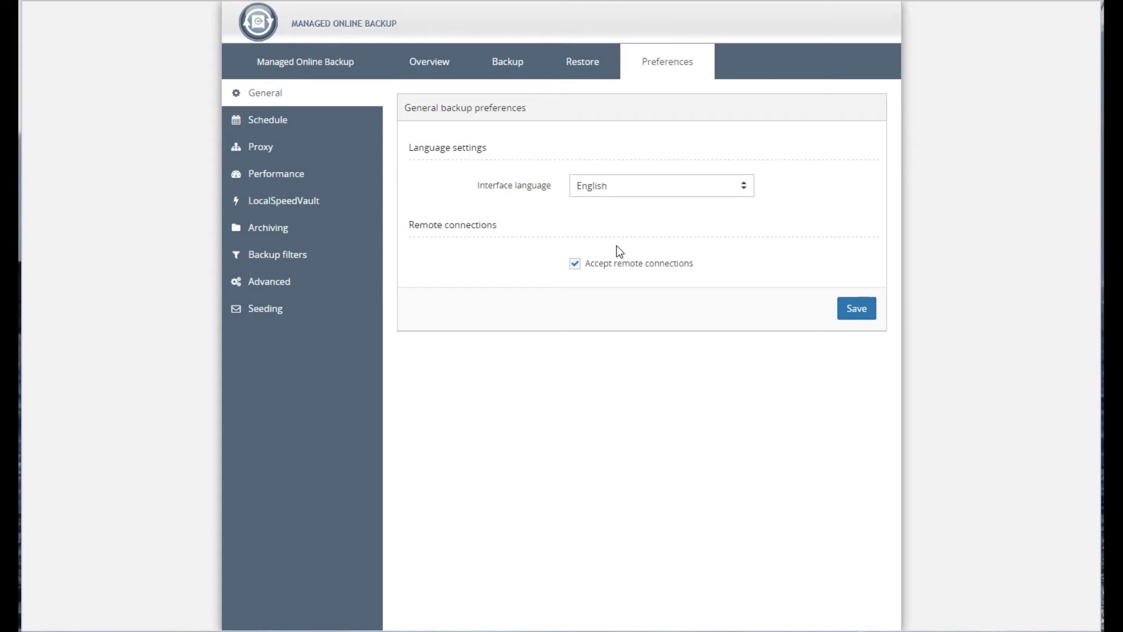
- Review Schedule 2's settings: daily at 1:00 AM, backing up System state
left_click(277, 120)
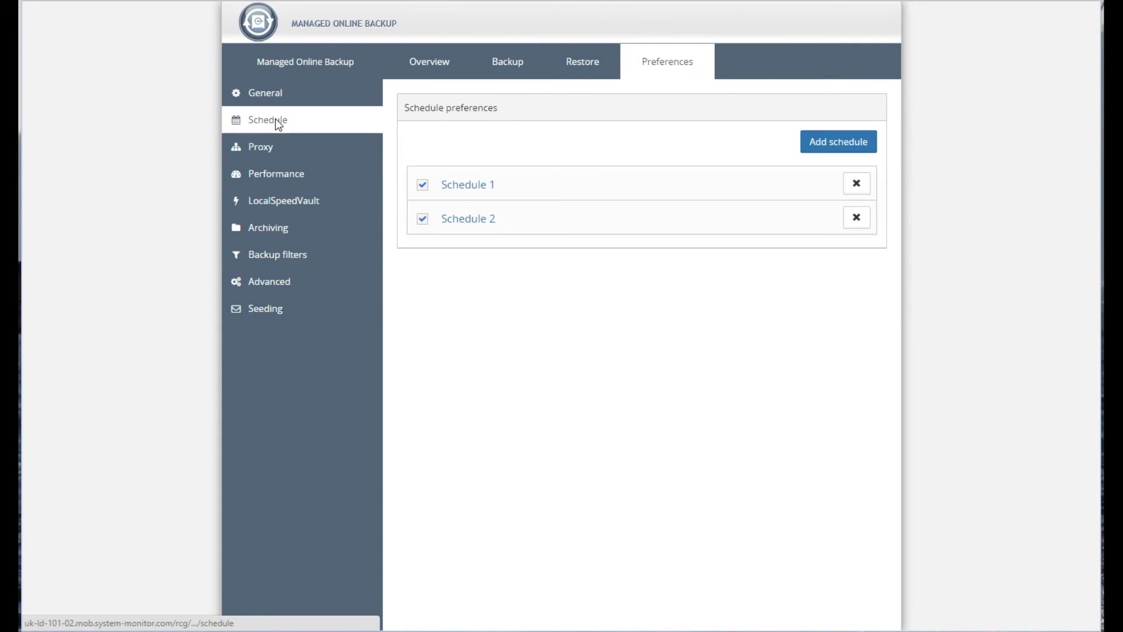
left_click(487, 220)
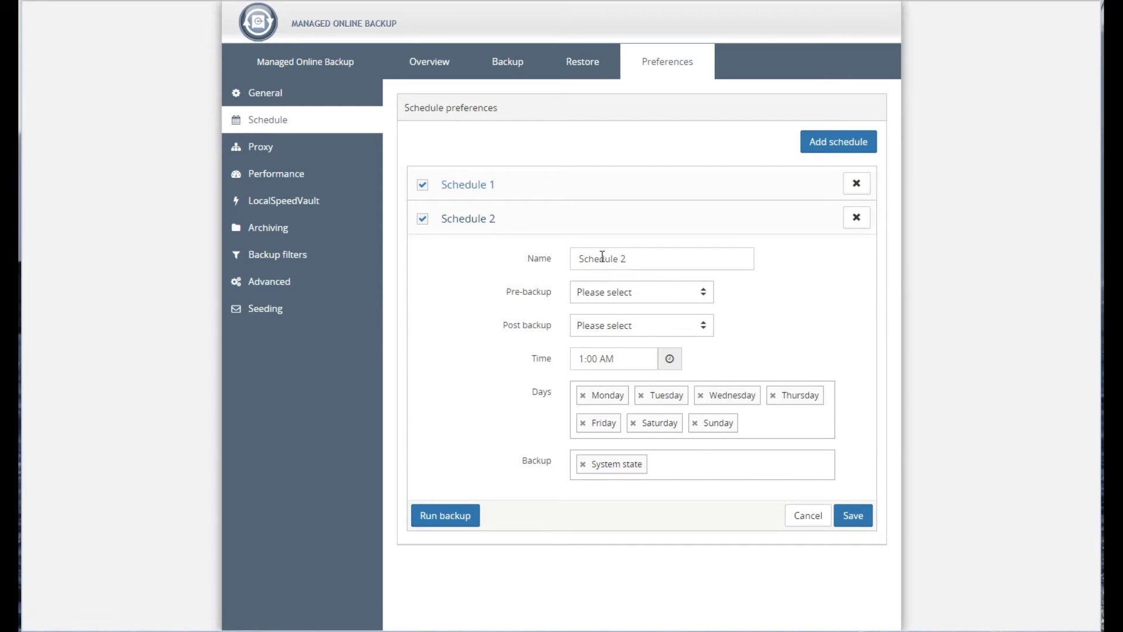
left_click(704, 474)
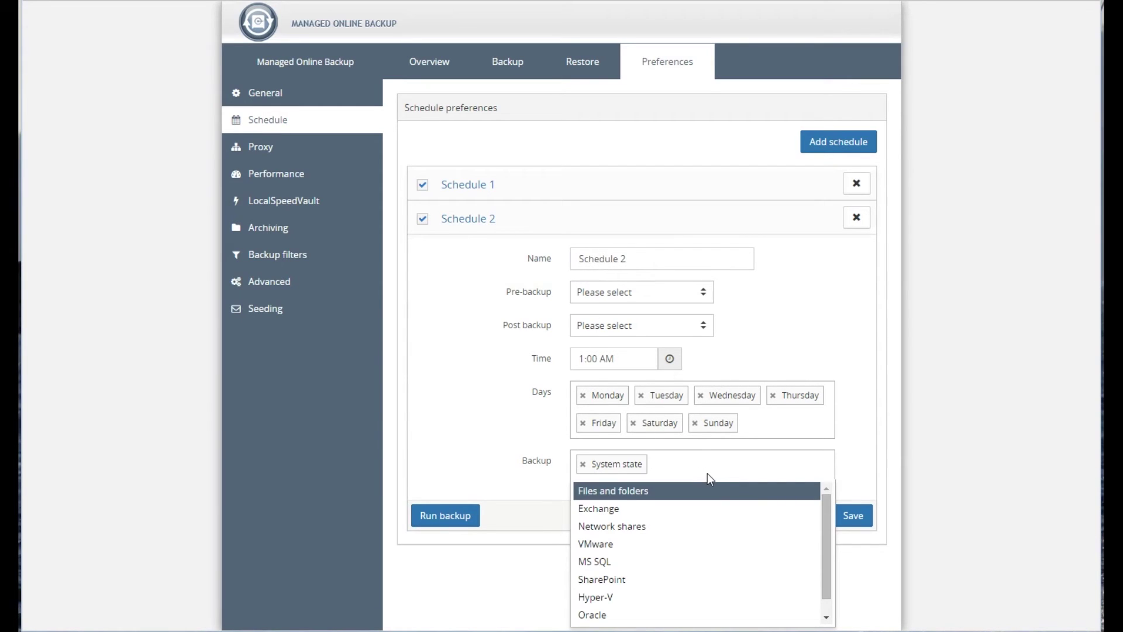
left_click_drag(826, 573, 843, 476)
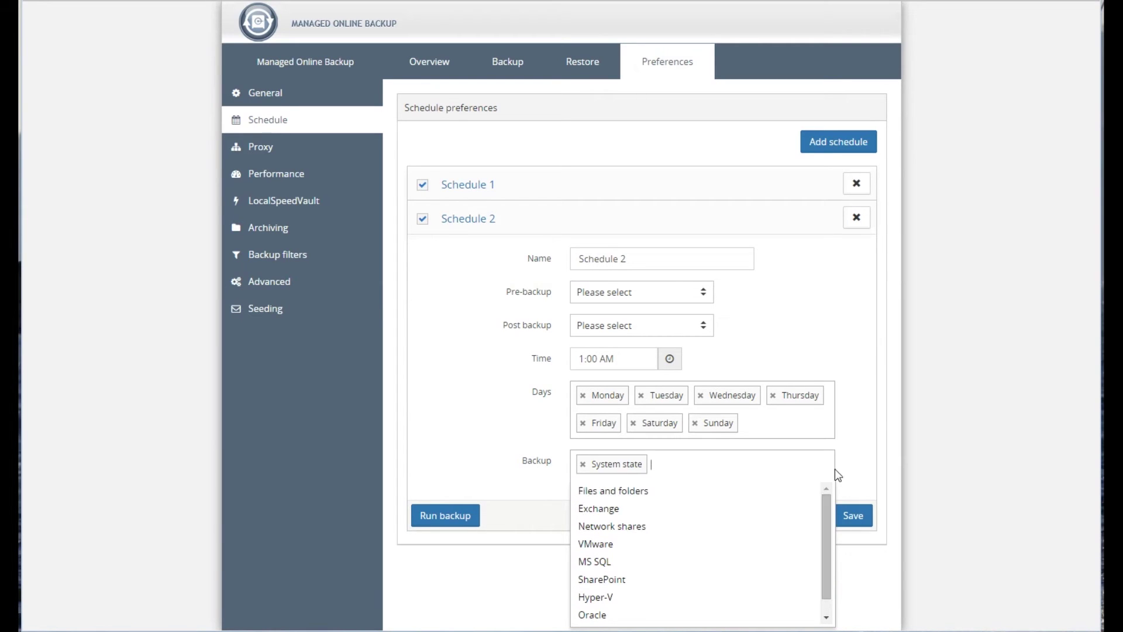
left_click(274, 149)
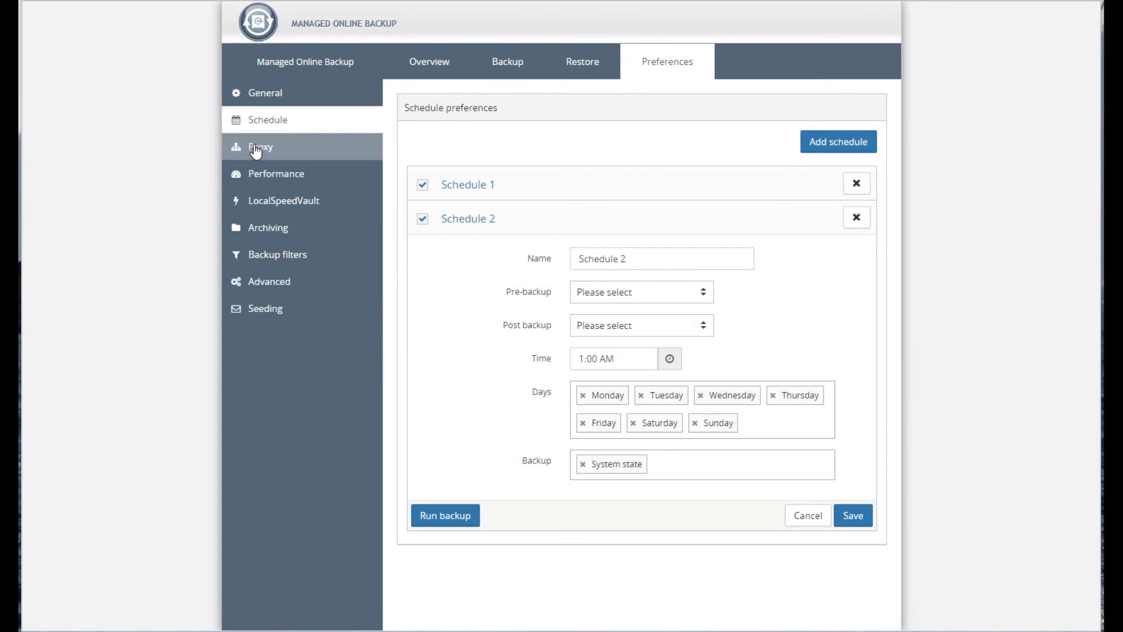
left_click(256, 150)
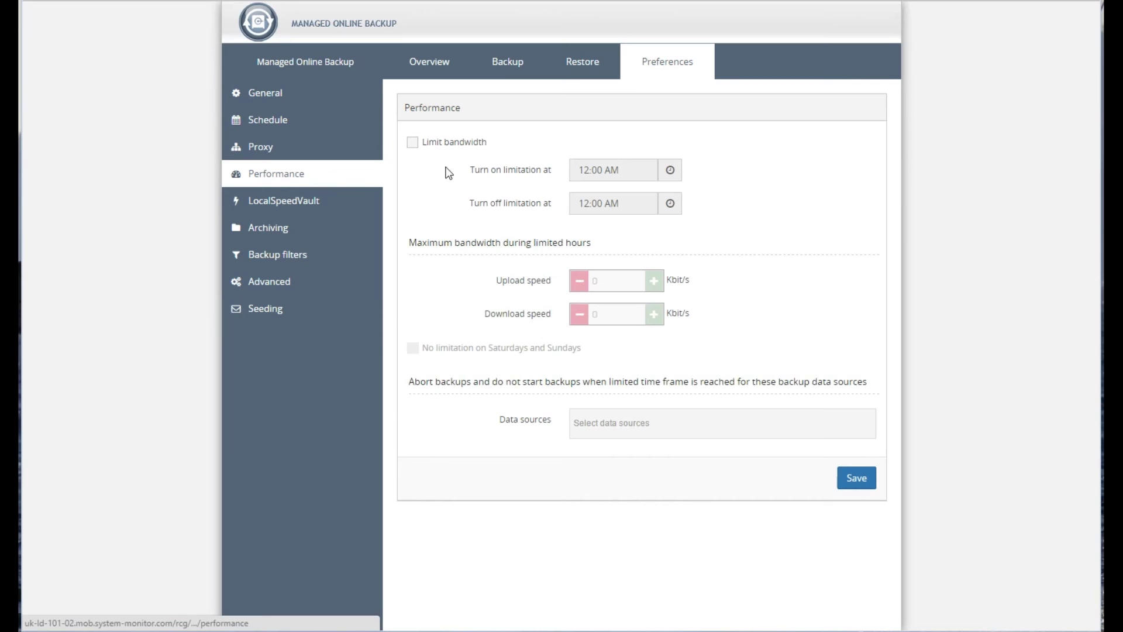
- Turn on bandwidth limiting with an upload speed of 40
left_click(413, 144)
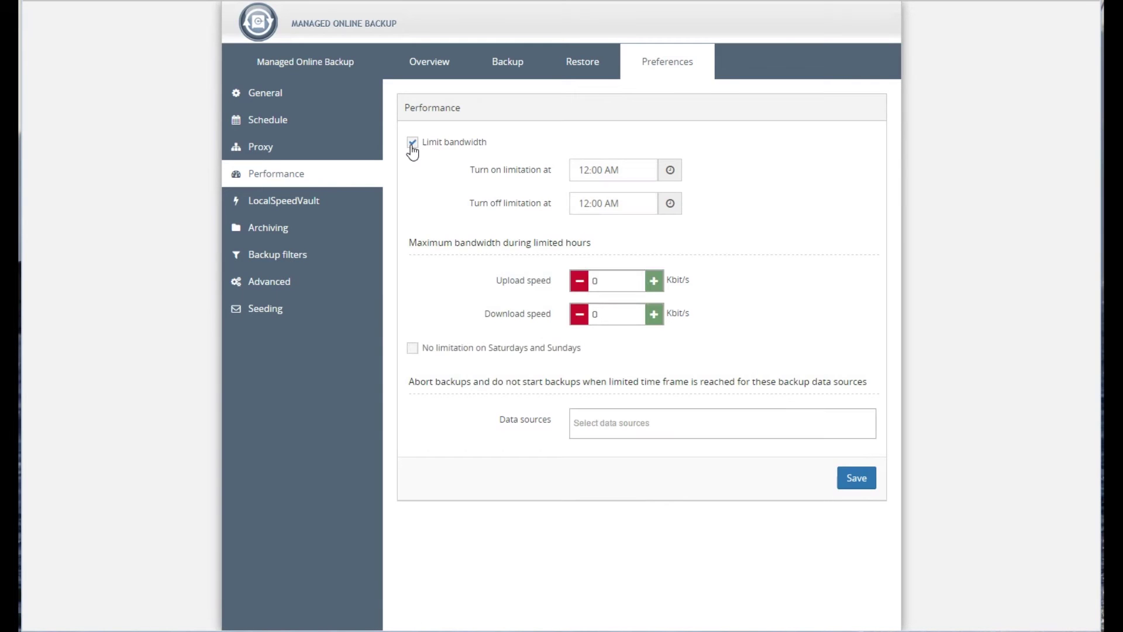
left_click(618, 282)
left_click(666, 282)
key("BackSpace")
type("40")
- Enable LocalSpeedVault at \\NAS\Share\Backup with the share's username and password
left_click(313, 206)
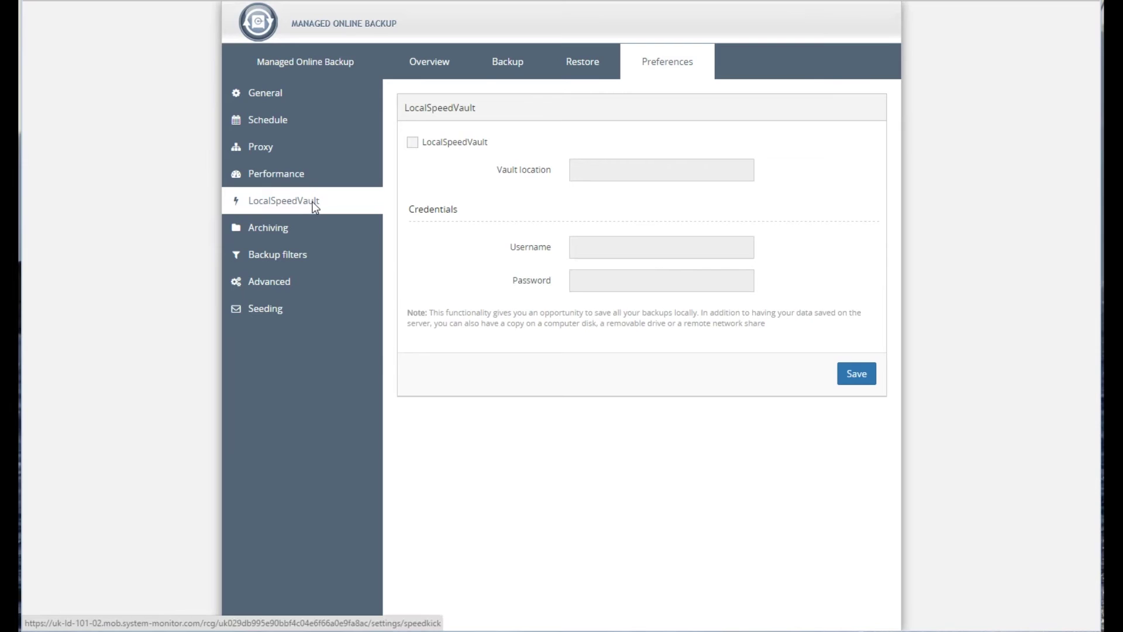
left_click(412, 142)
left_click(629, 172)
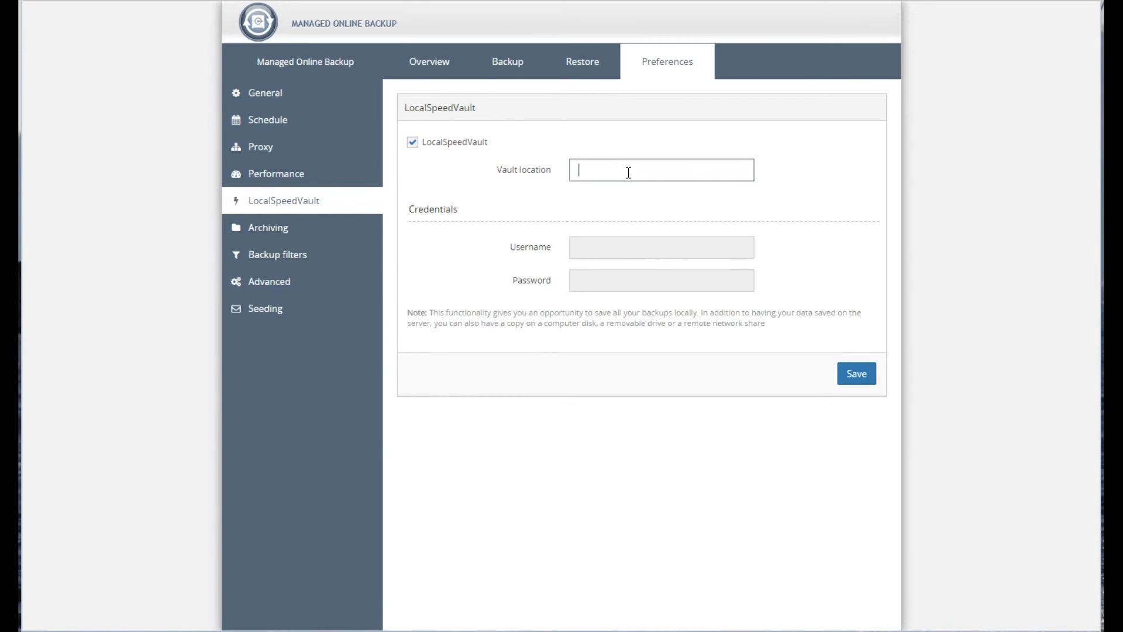
type("\\\\NAS\\Sha")
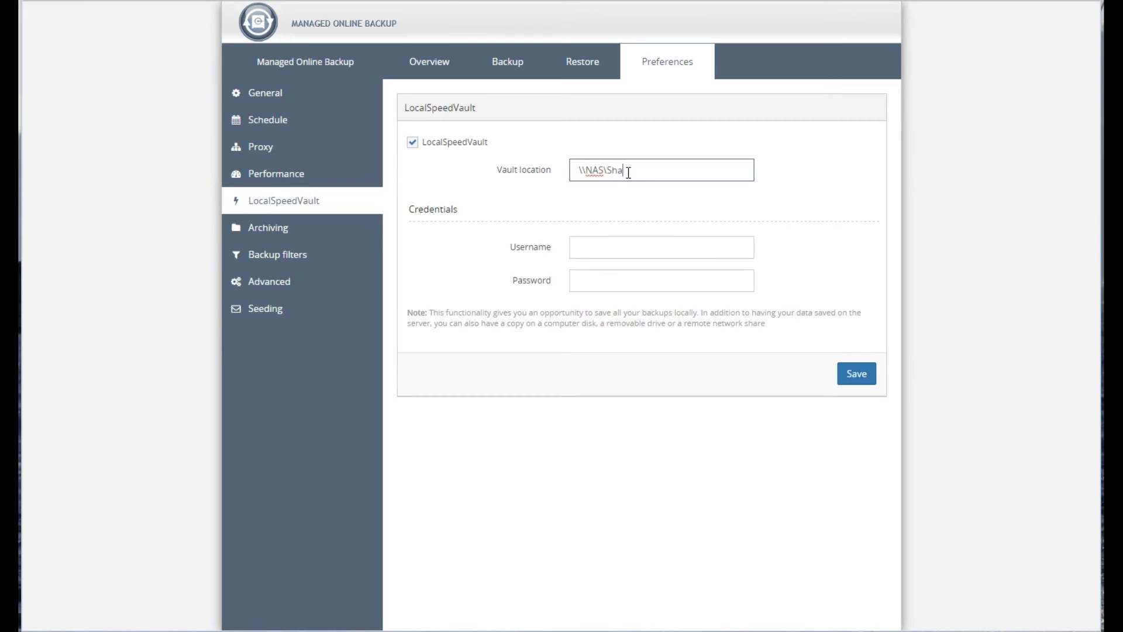
type("re\\Backup")
left_click(626, 252)
type("xy")
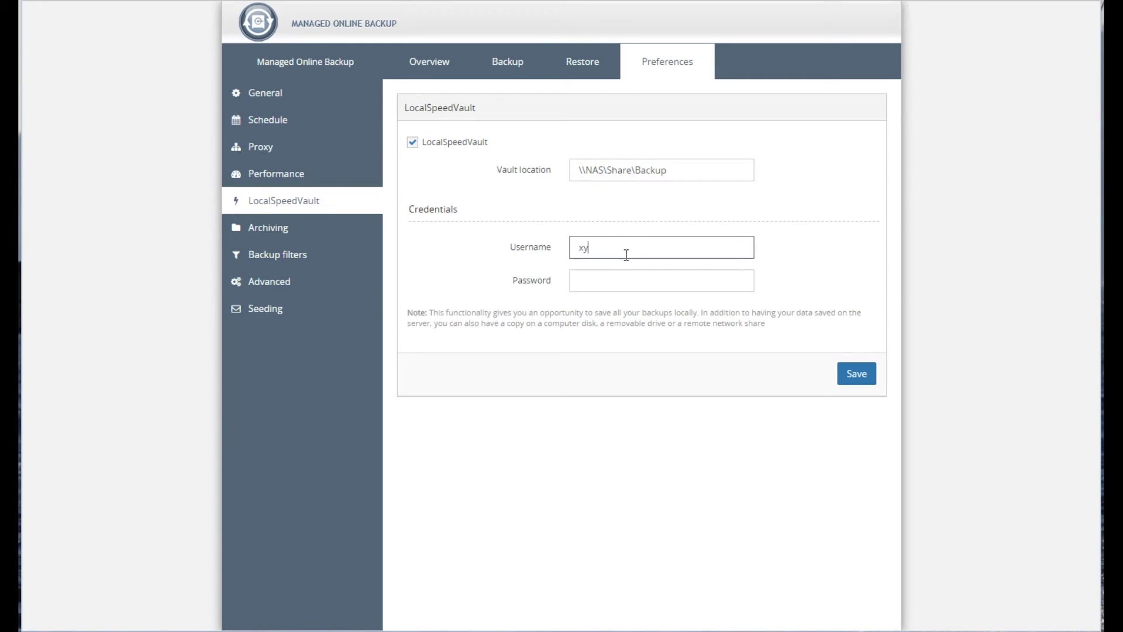
type("z")
left_click(591, 281)
type("pss")
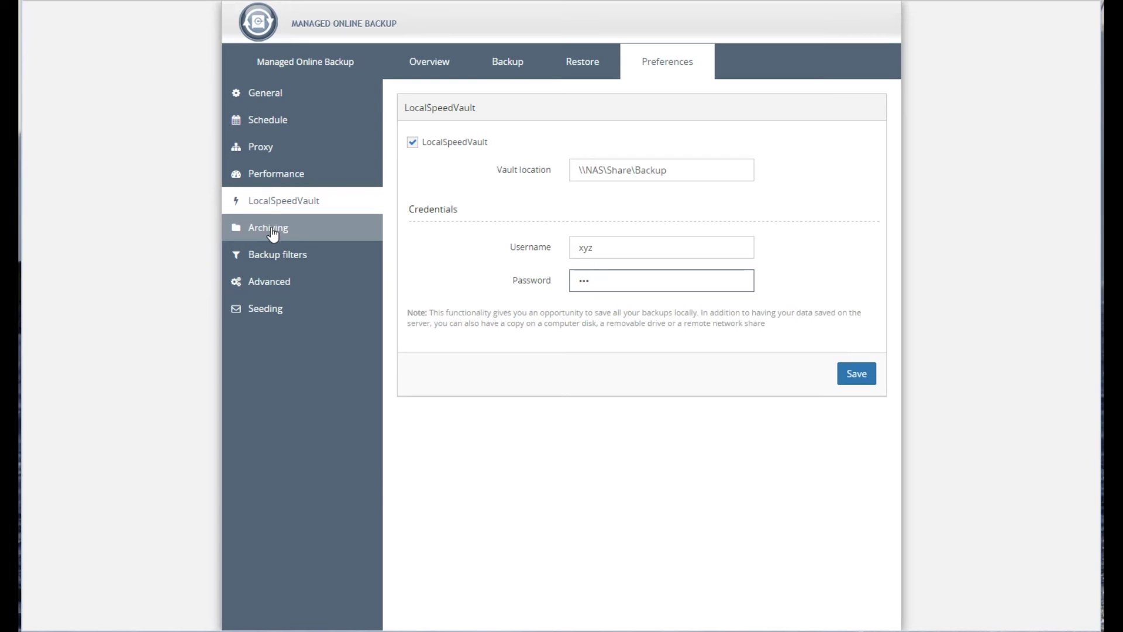
left_click(273, 232)
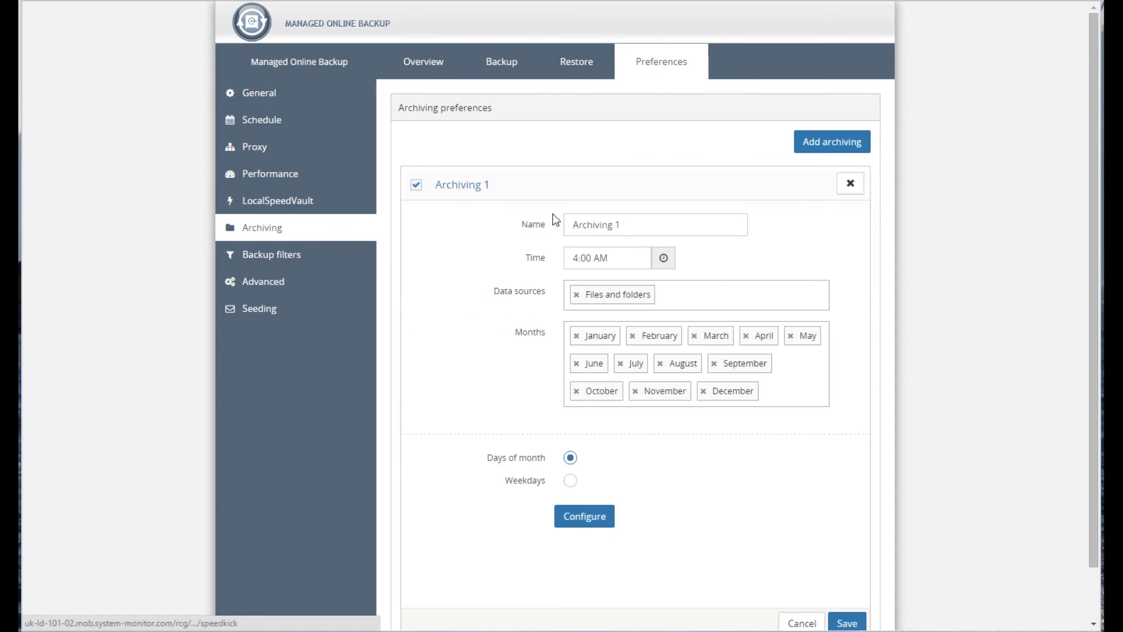
- View the days-of-month archiving schedule and add *.m4v as a backup exclusion filter
left_click(584, 525)
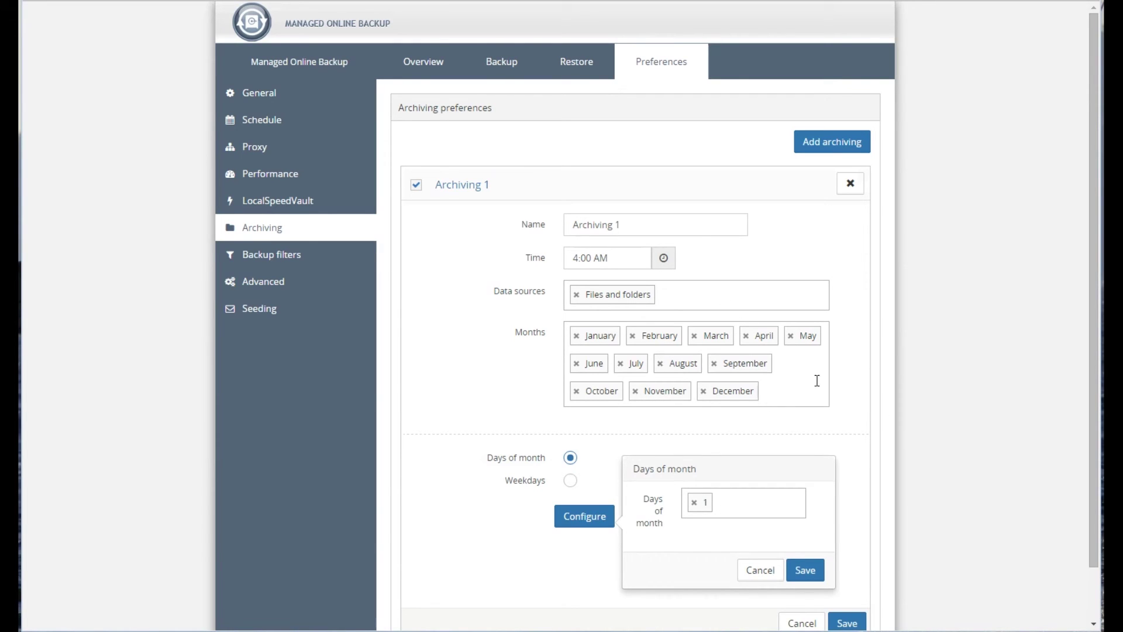
scroll(965, 555, "down", 1)
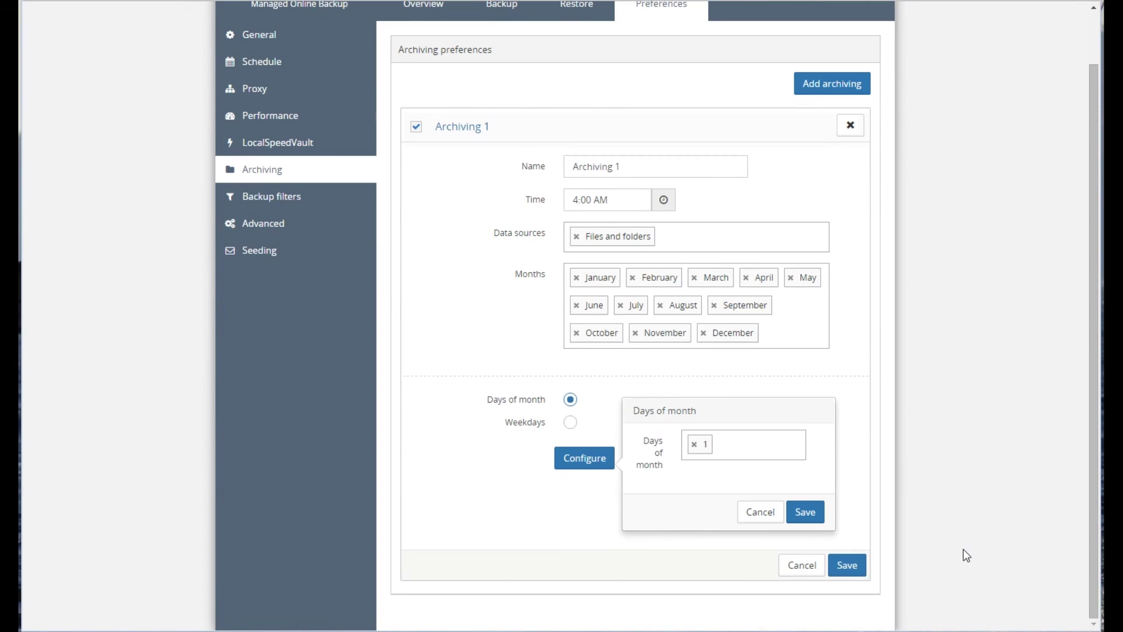
left_click(304, 197)
left_click(494, 154)
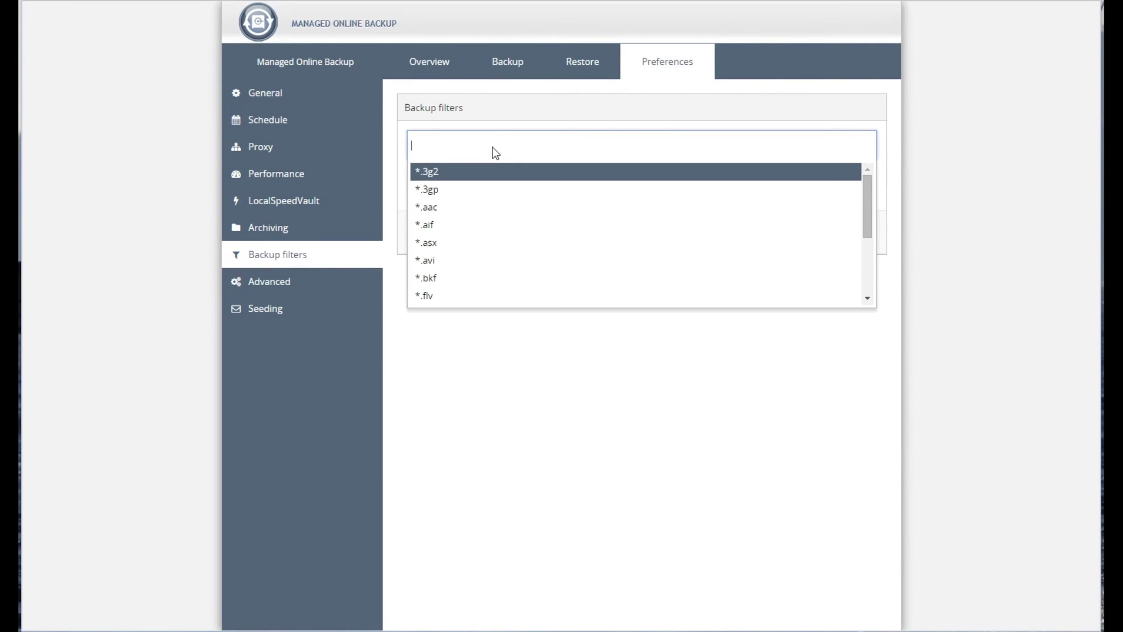
type("*")
type(".")
type("mm")
key("BackSpace")
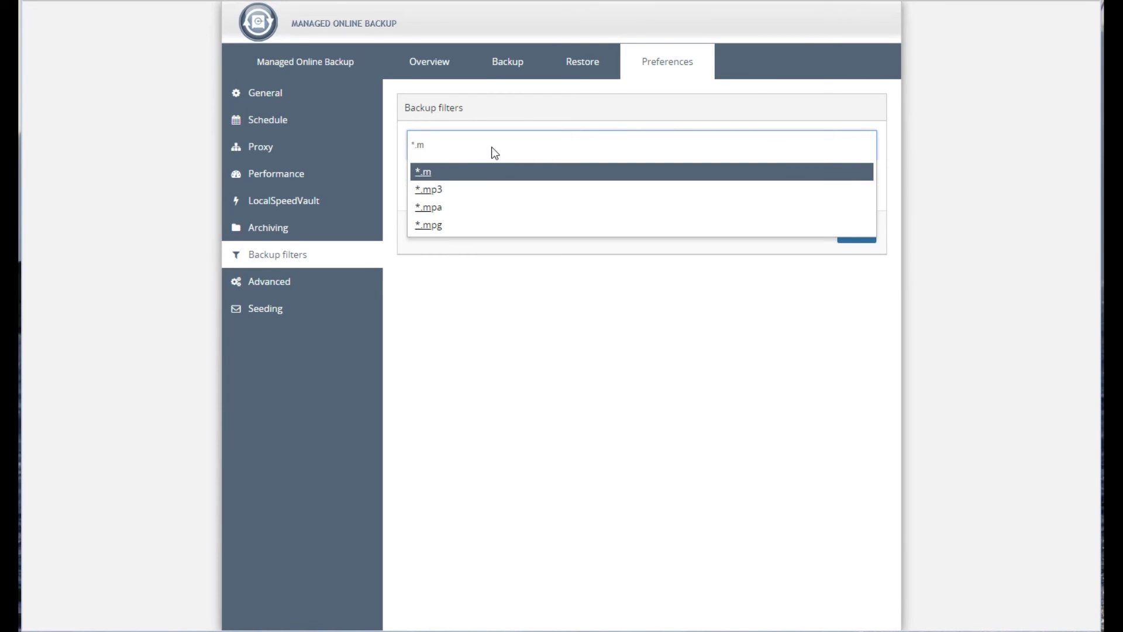
type("4v")
key("Return")
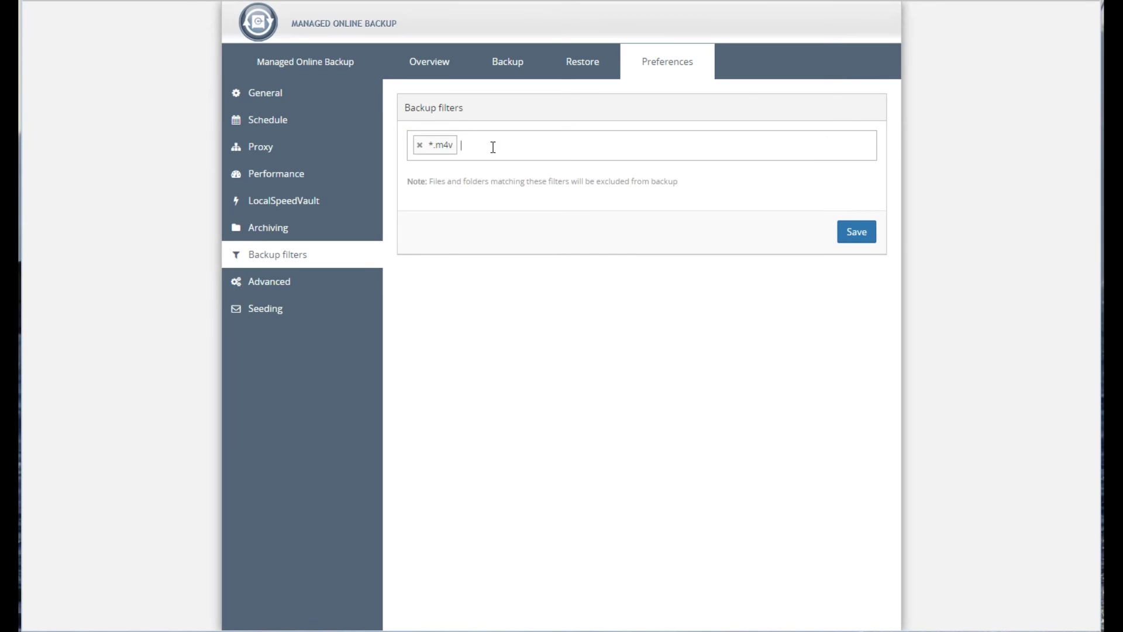
- Add *.avi as a second backup exclusion filter
left_click(493, 147)
type("*")
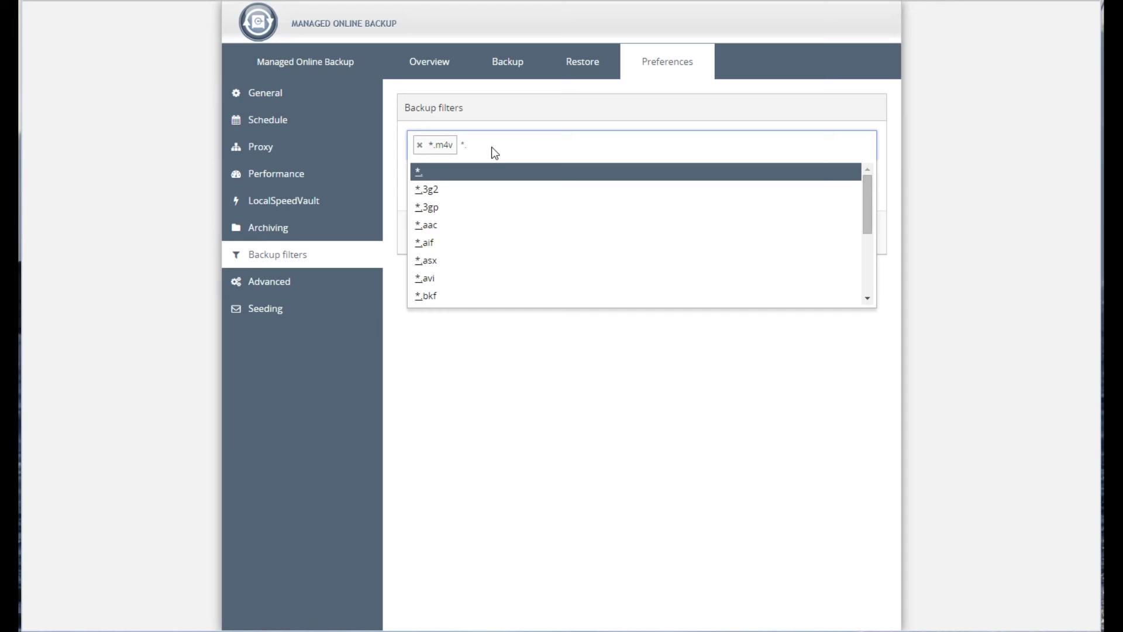
type(".avi")
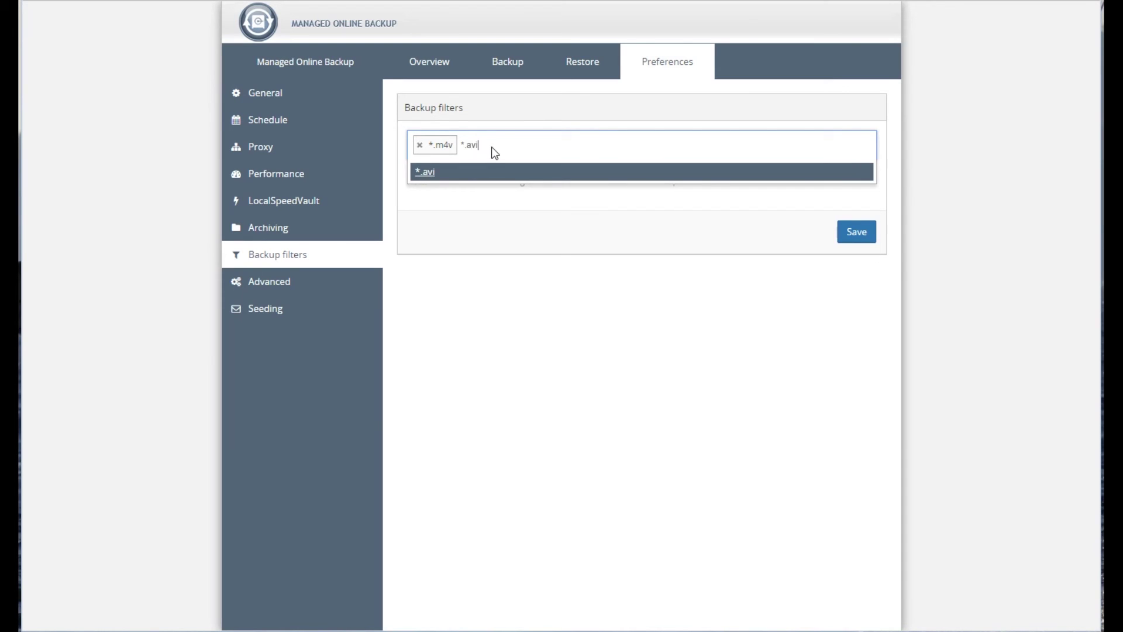
key("Return")
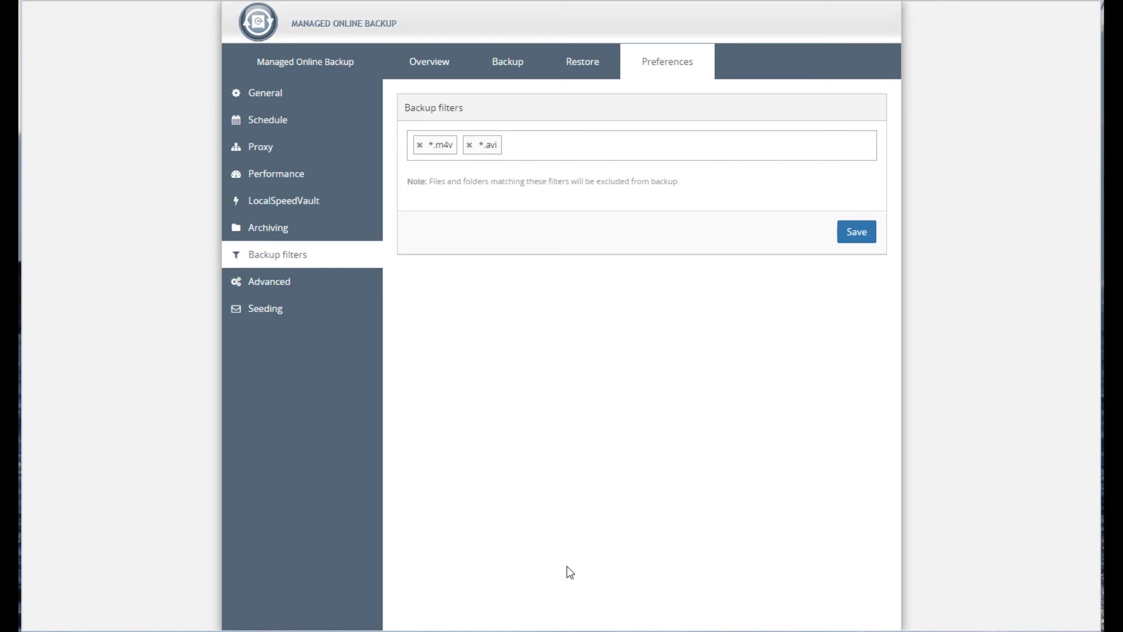
left_click(267, 283)
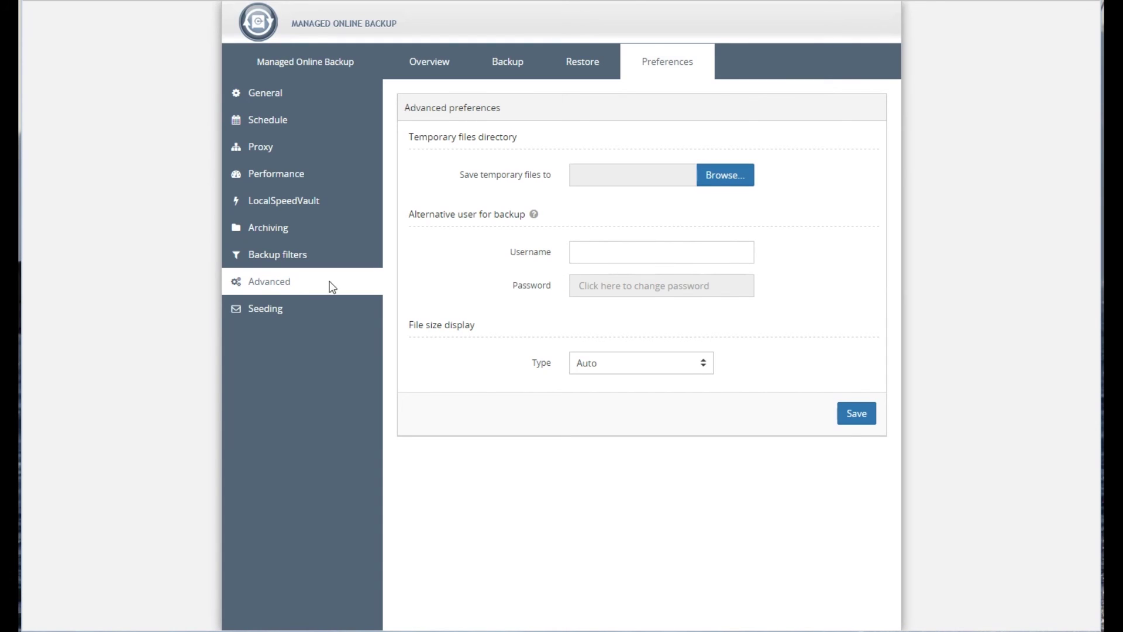
- Enter d:\ as the seeding path in the Seeding preferences
left_click(269, 309)
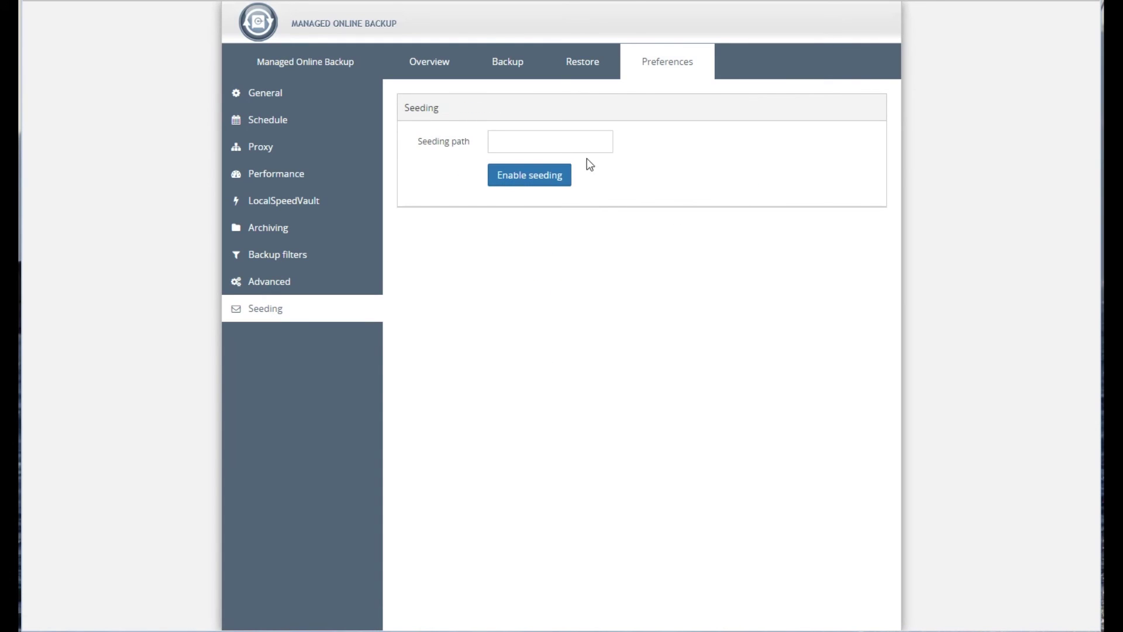
left_click(548, 146)
type("d:\\")
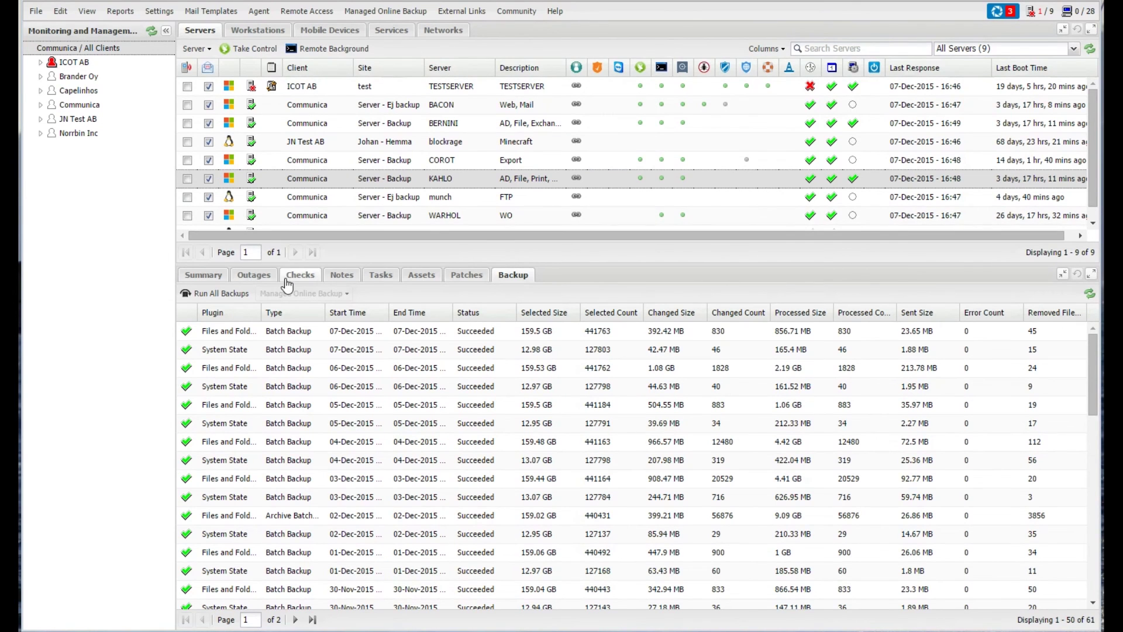
- Bring up KAHLO's monitoring checks and scroll down the list
left_click(298, 280)
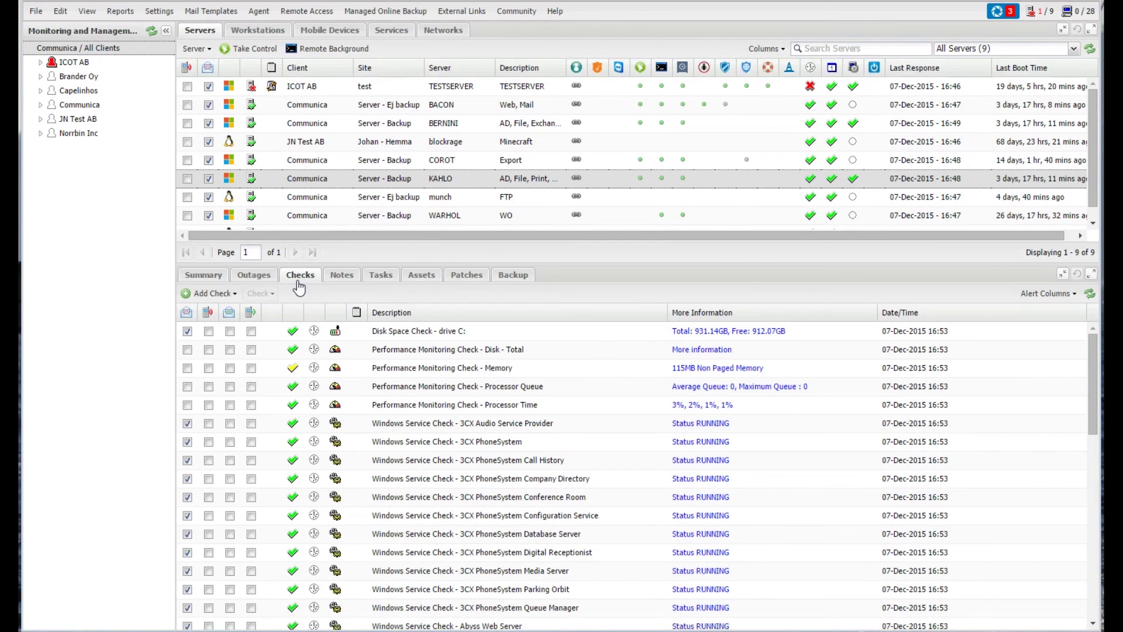
scroll(376, 383, "down", 3)
scroll(489, 559, "down", 4)
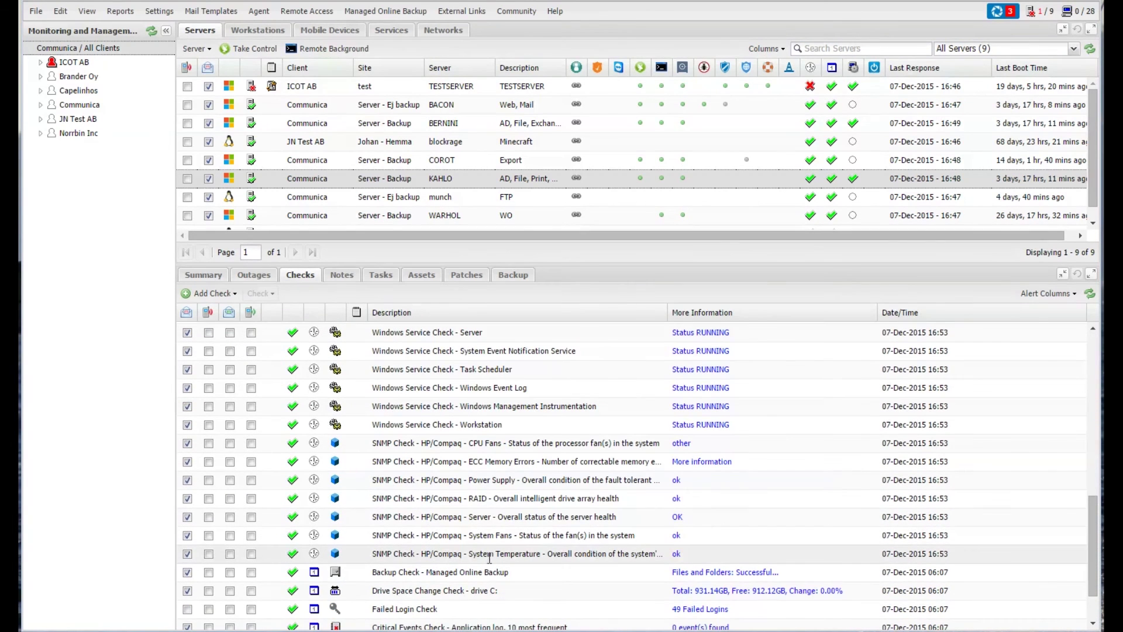
scroll(489, 559, "down", 1)
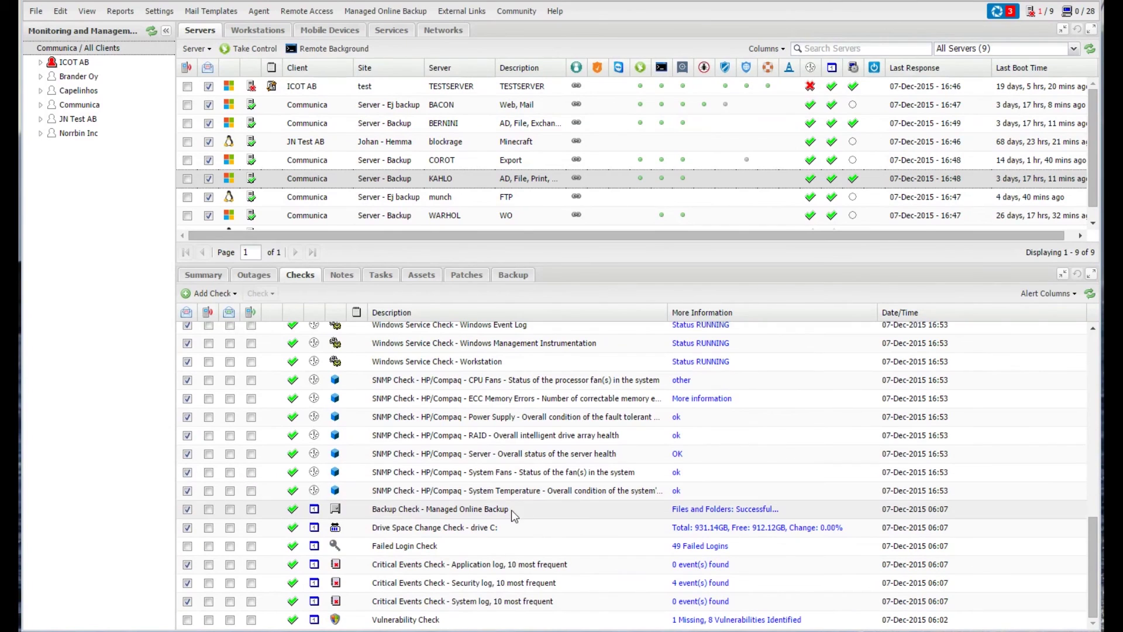
- View the Managed Online Backup check details, then bring up the Add DSC Check types
left_click(693, 509)
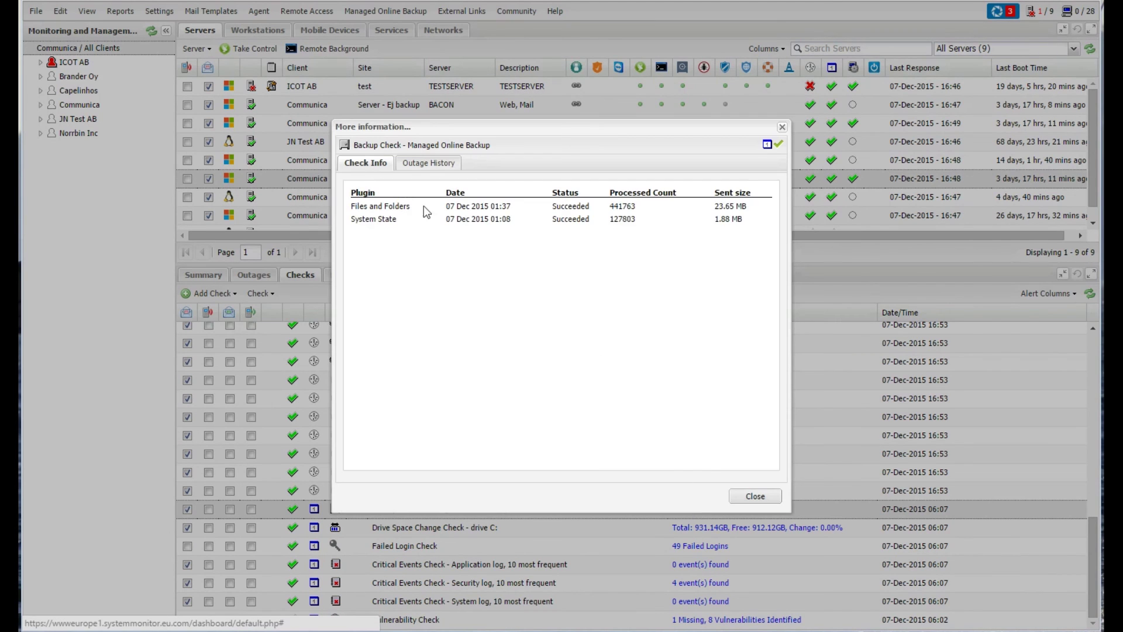
left_click(760, 506)
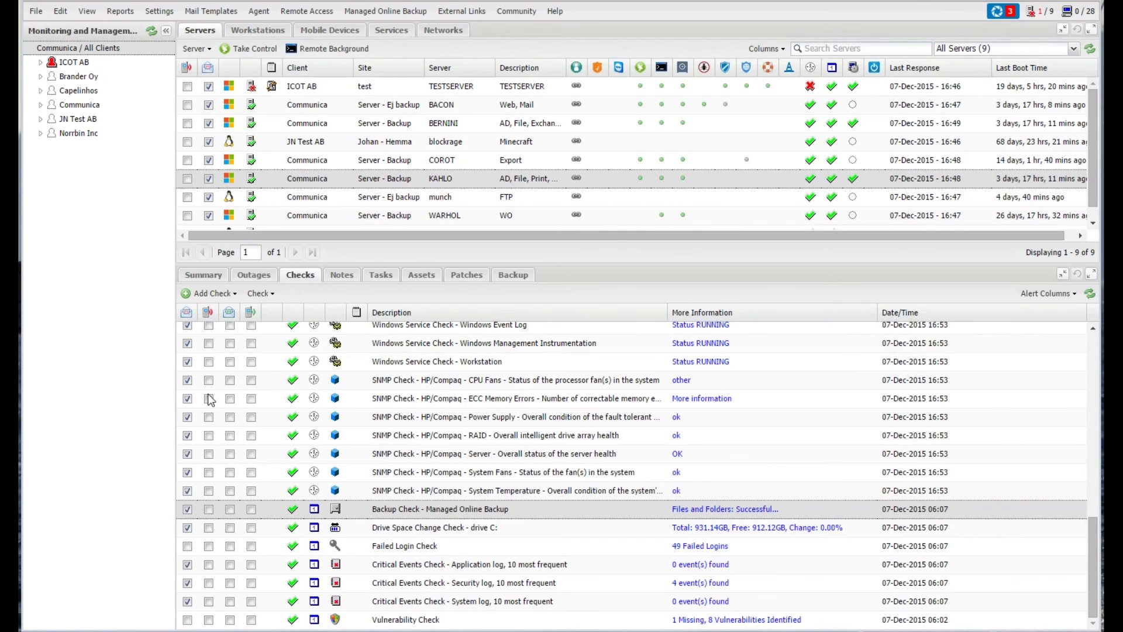
left_click(221, 299)
mouse_move(237, 331)
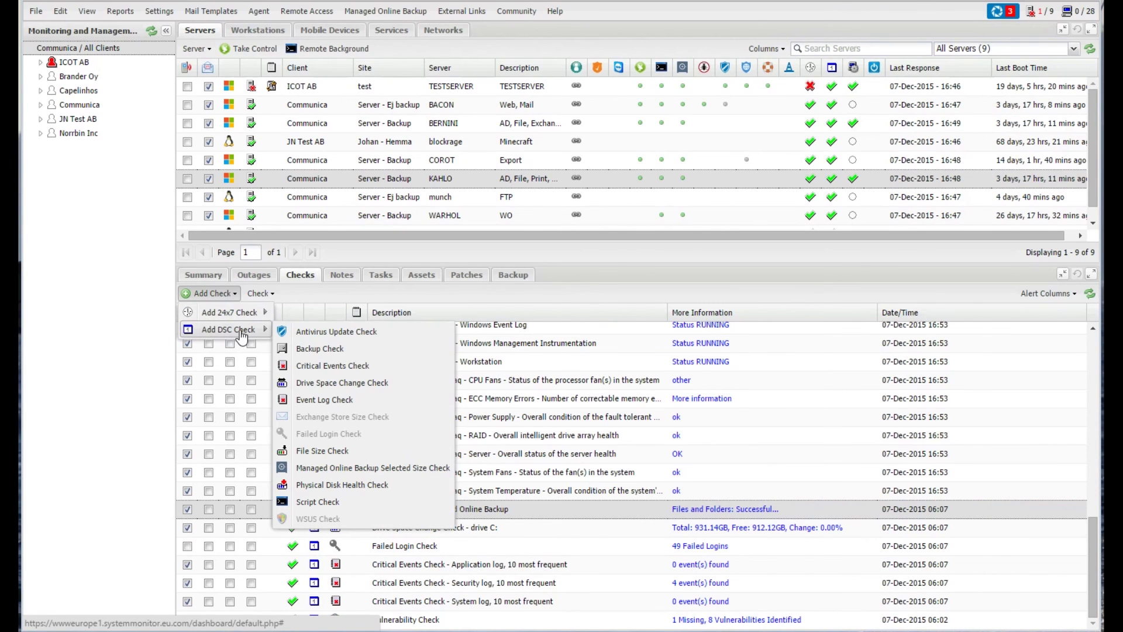
- Try a 40 GB All Plugins Selected Size Check, discard it, and return to KAHLO's backup history
left_click(371, 469)
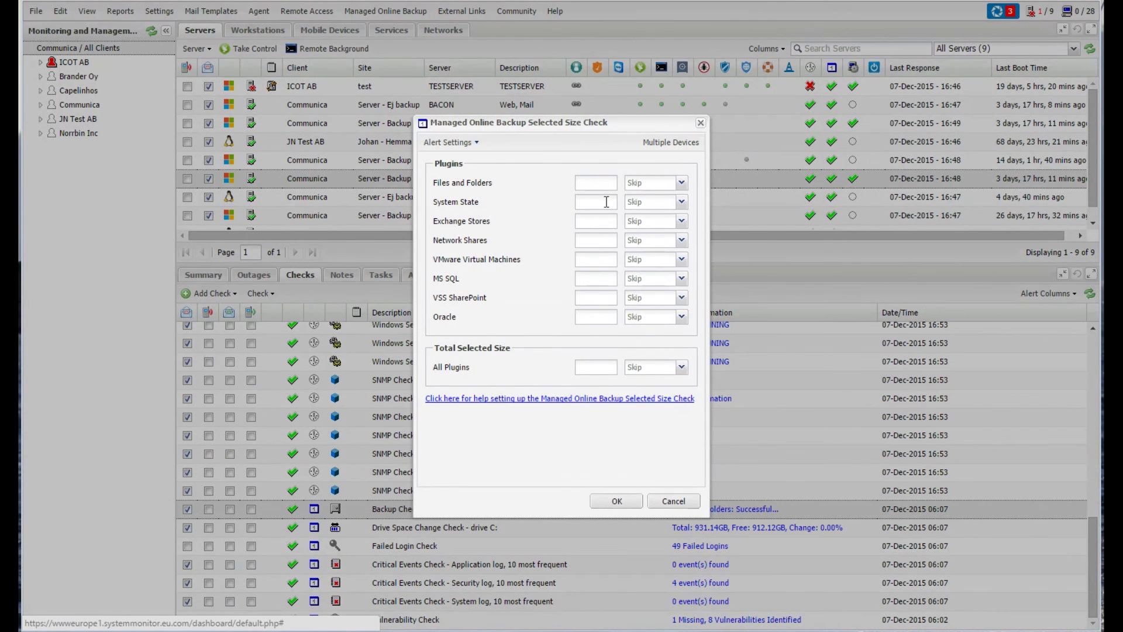
type("40")
left_click(656, 369)
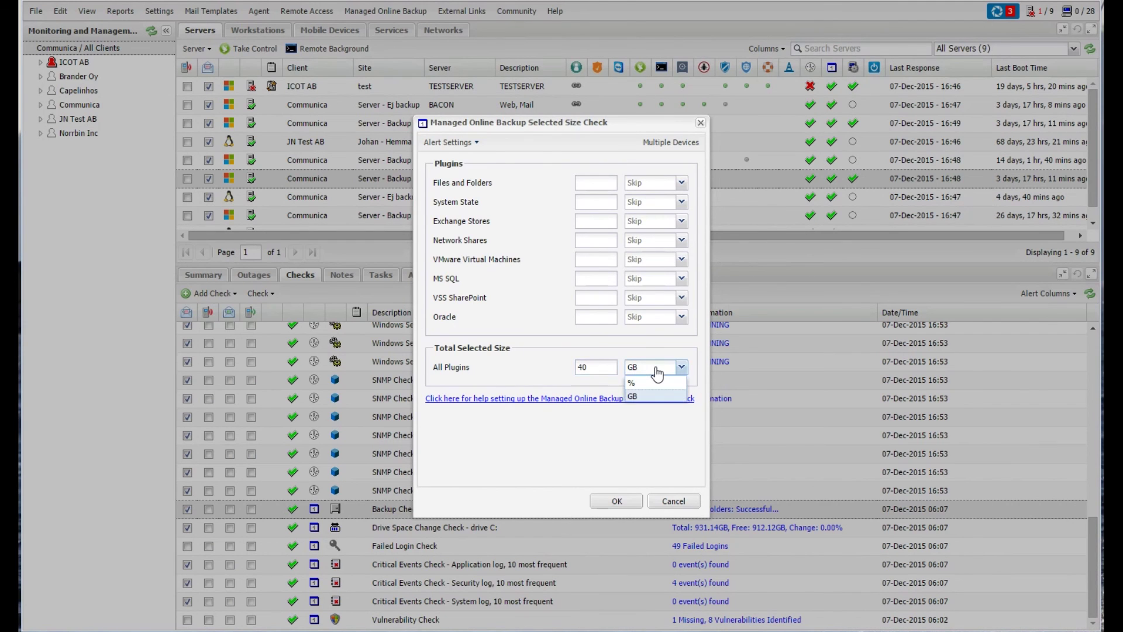
left_click(655, 370)
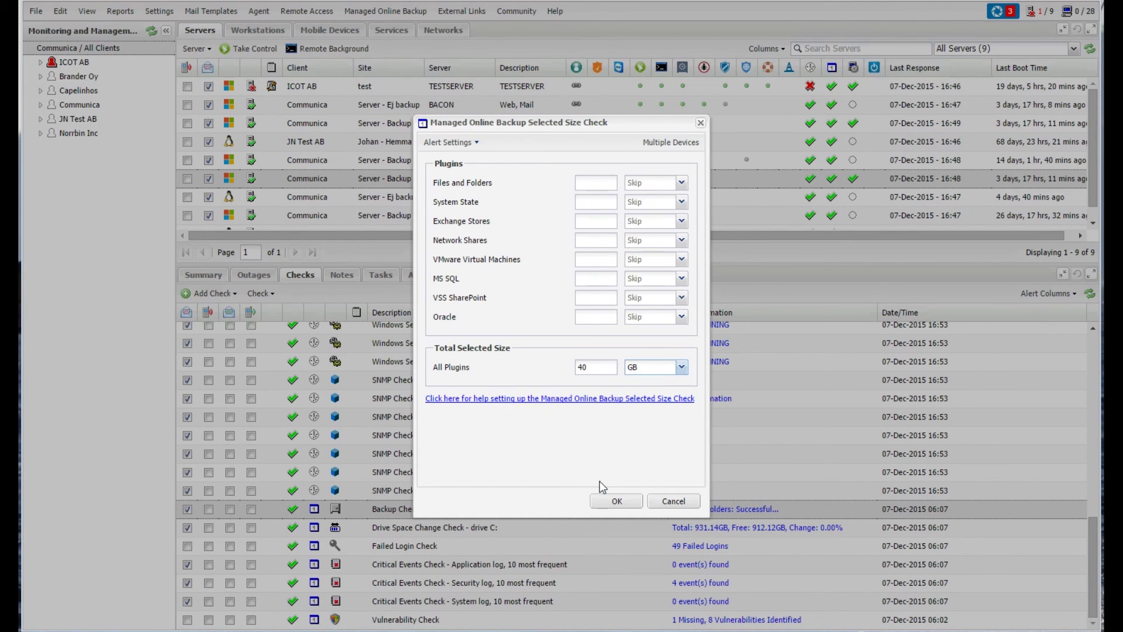
left_click(660, 370)
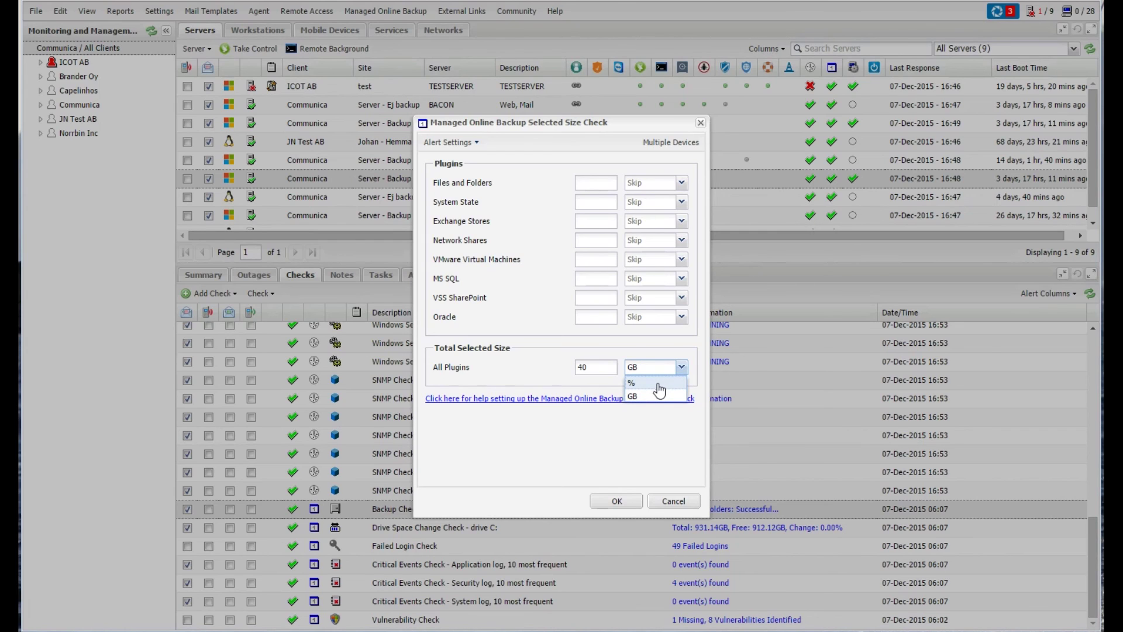
left_click(674, 503)
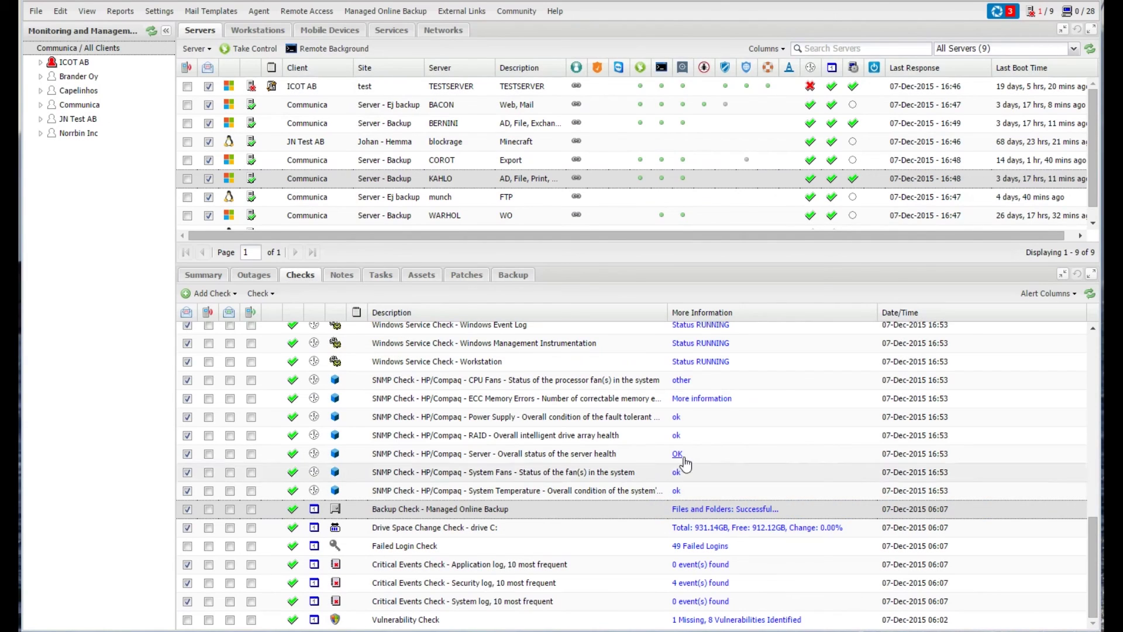
left_click(517, 279)
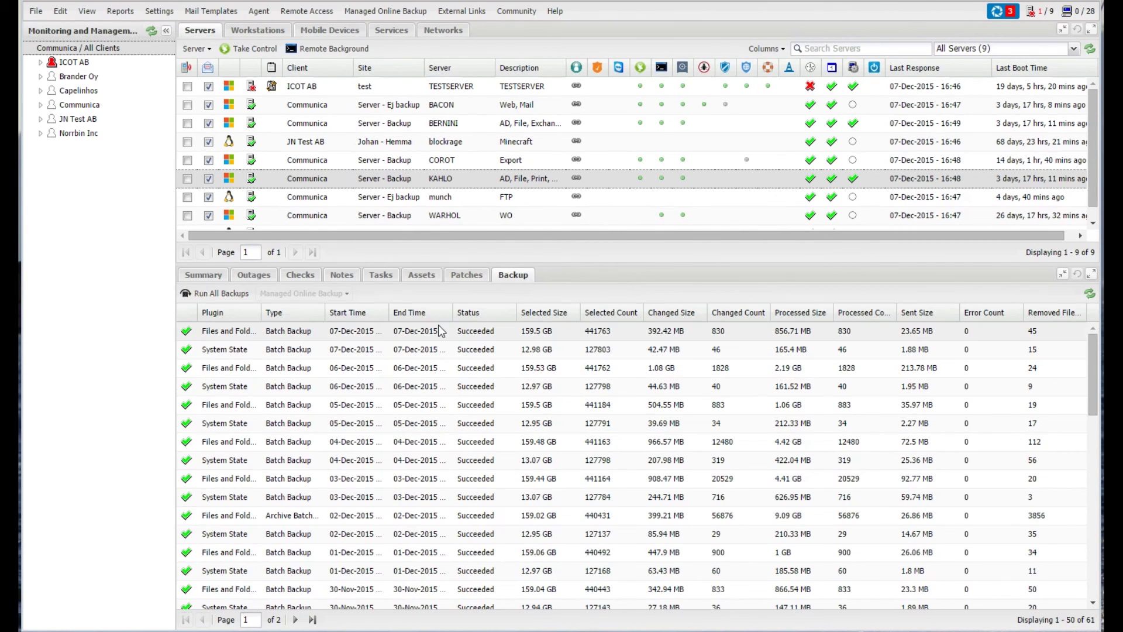